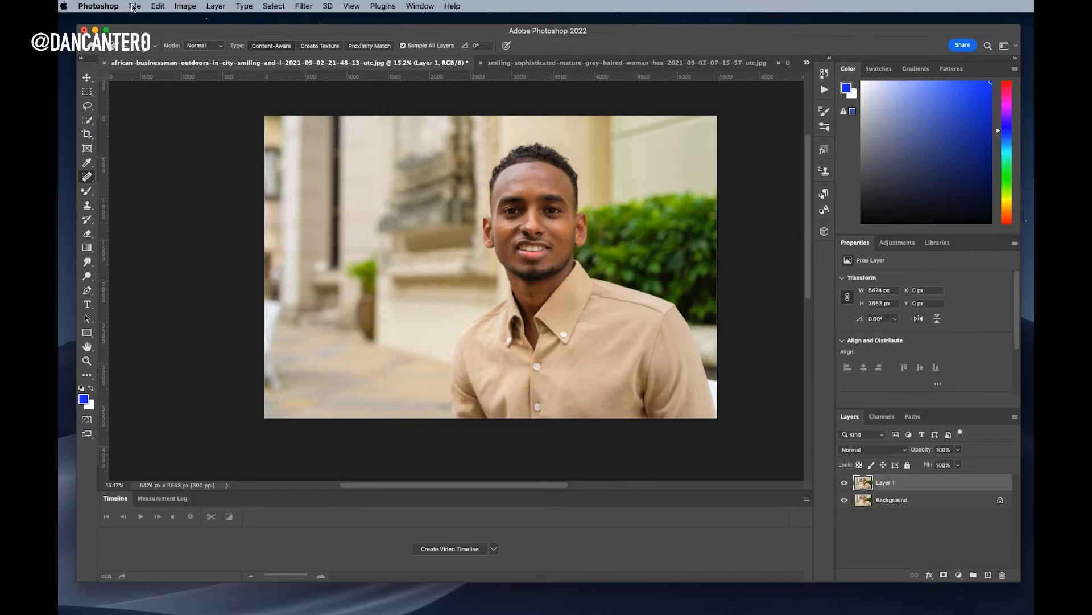
click(110, 7)
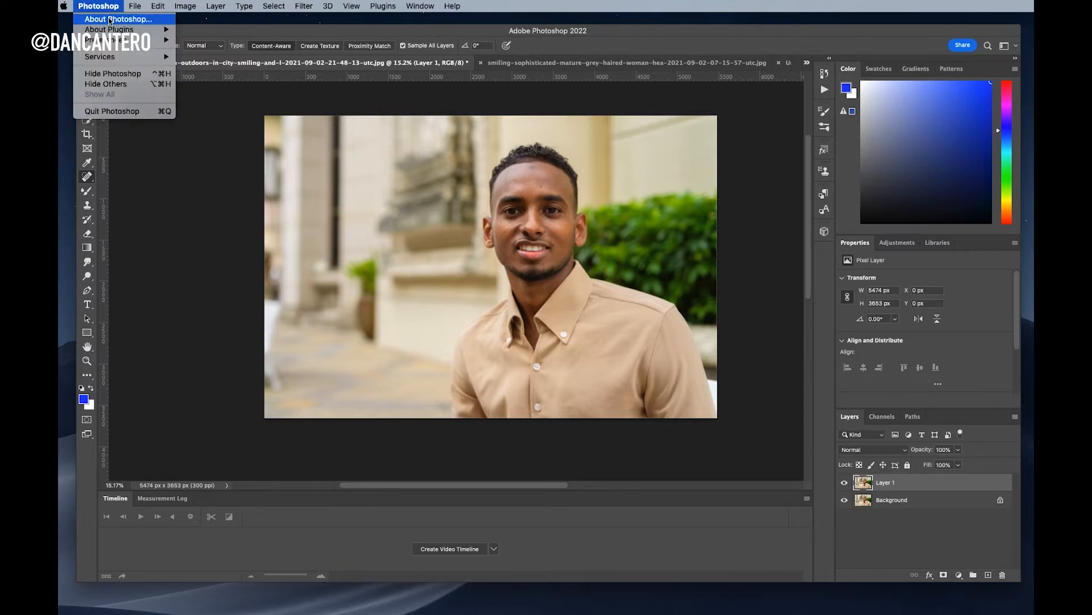
click(111, 20)
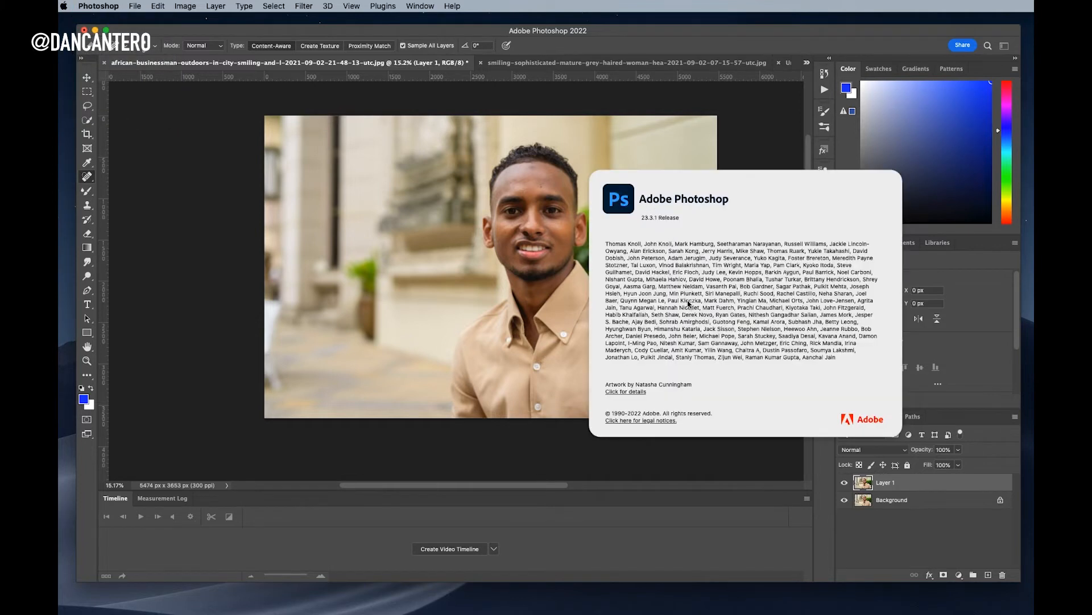
click(755, 209)
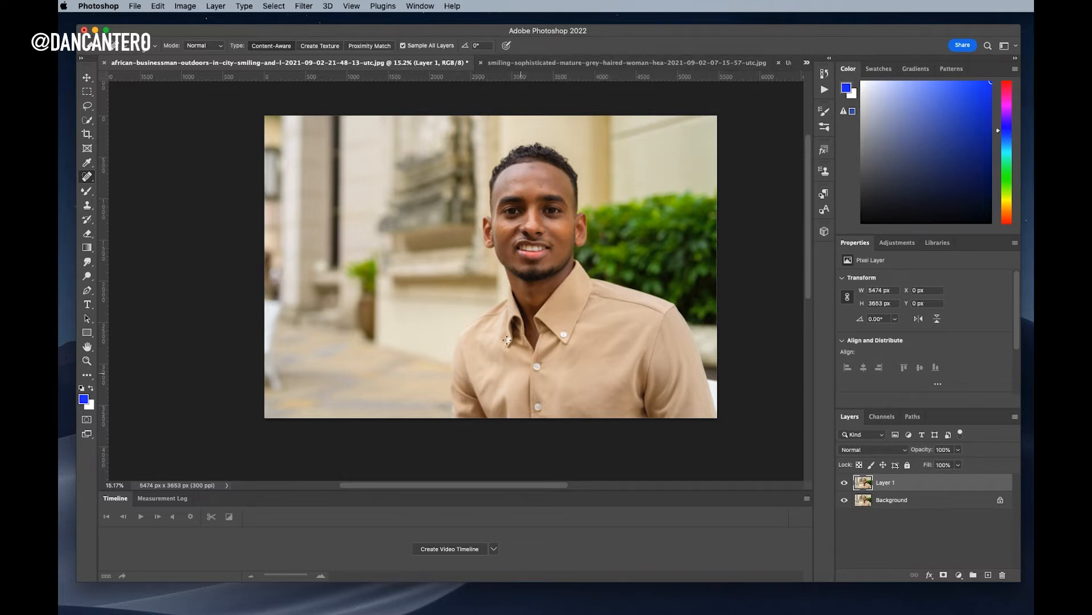
Glance at the grey-haired woman photo, then return to the businessman and zoom onto his tan shirt
click(569, 63)
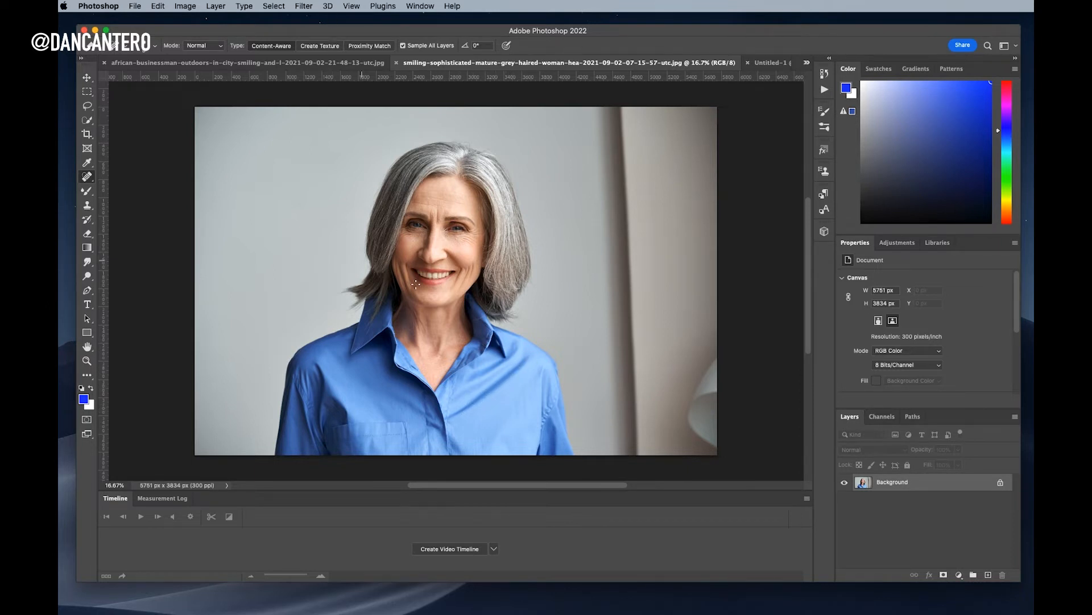
click(341, 63)
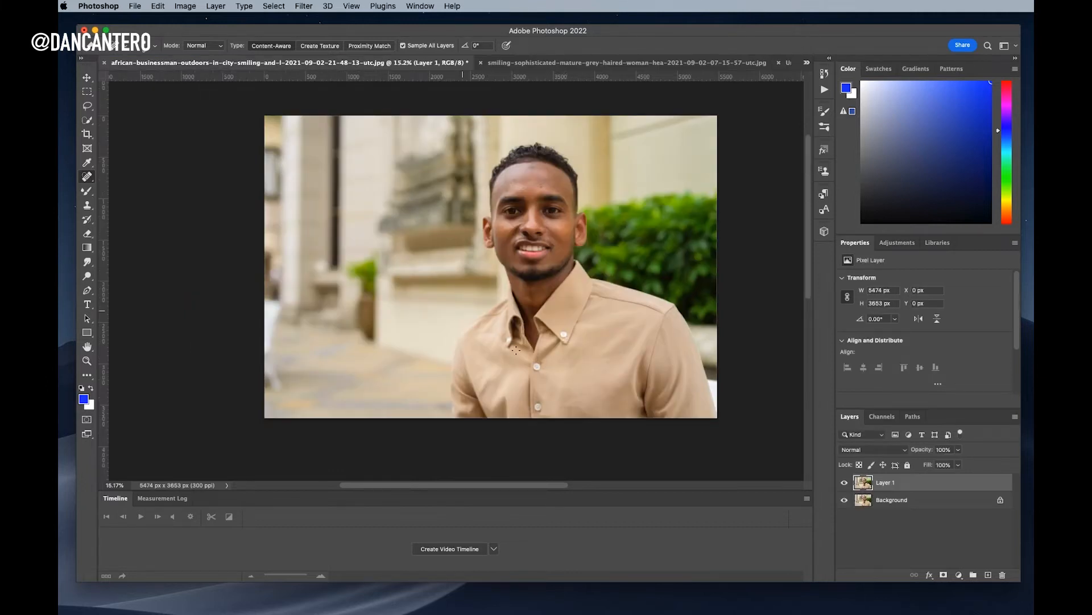
scroll(592, 385, up, 3)
scroll(595, 387, down, 3)
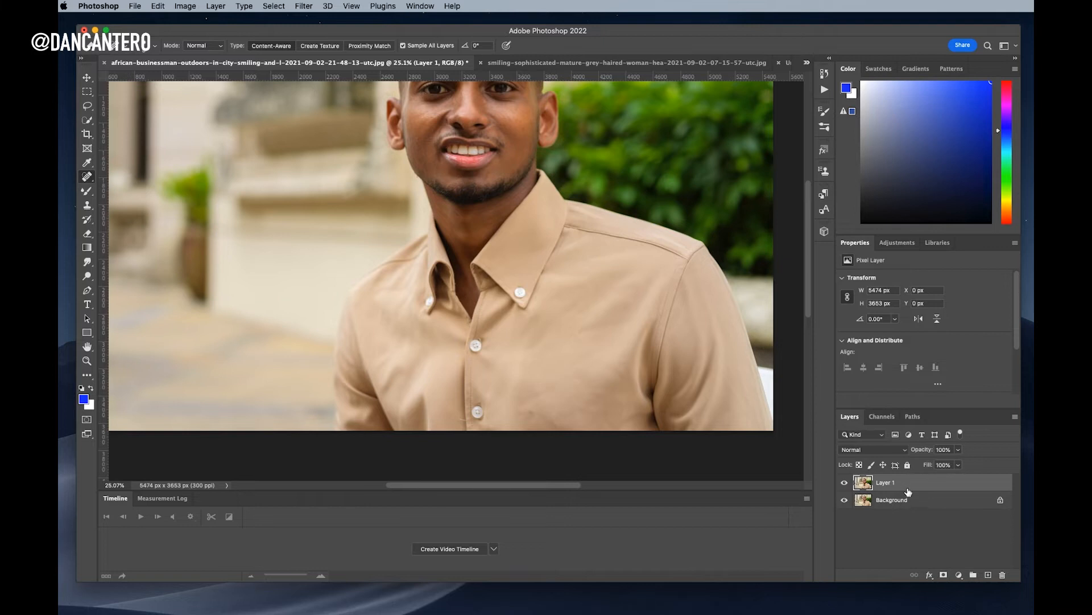
Merge Layer 1 down, duplicate the Background as a new Layer 1, and frame the shirt front closely
key(super+e)
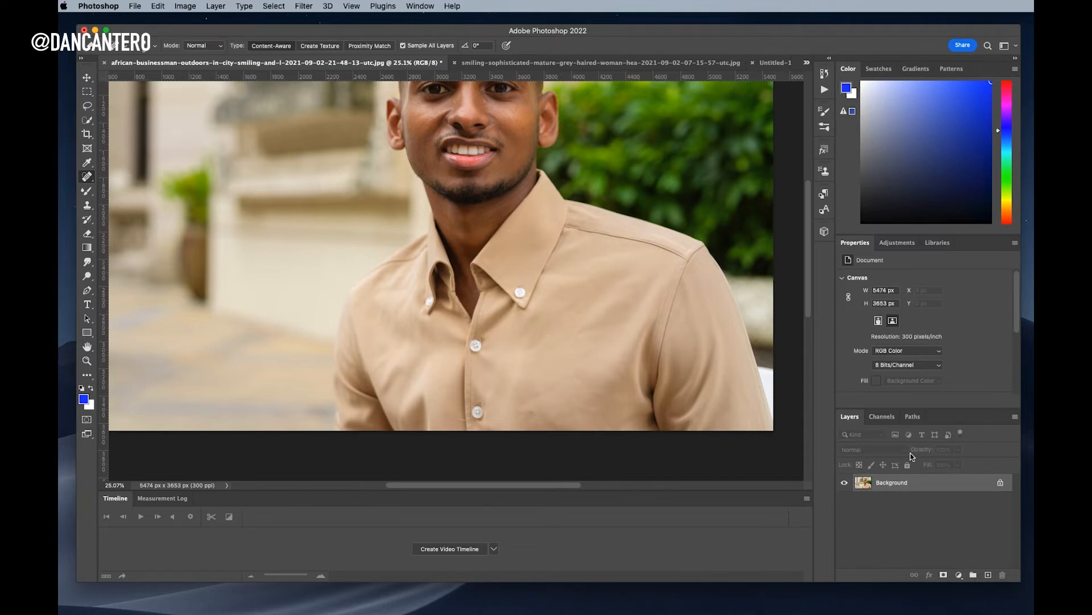
key(super+j)
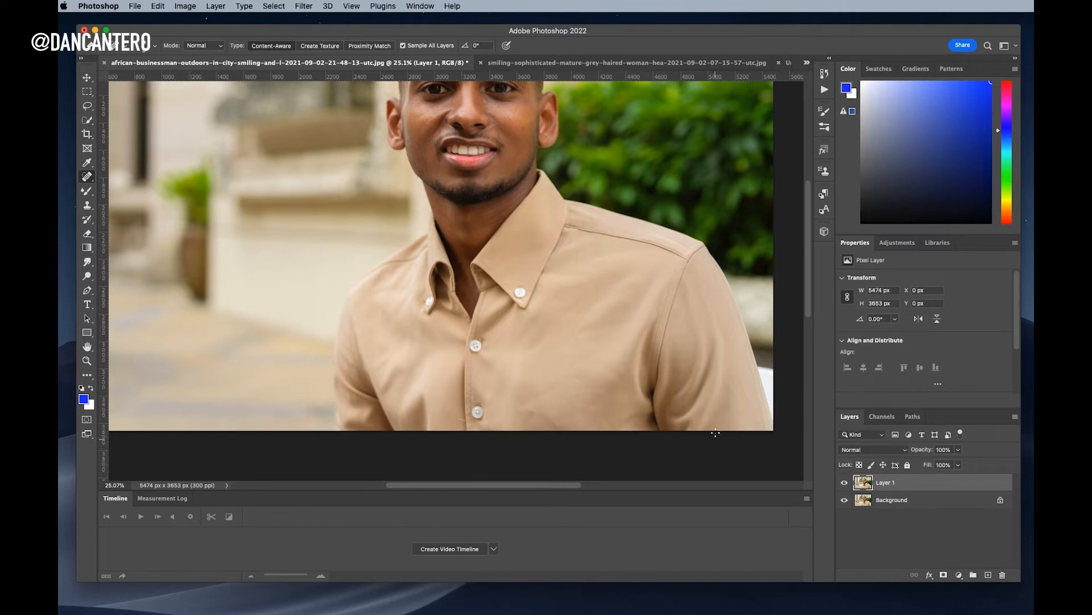
mouse_move(627, 298)
mouse_down()
mouse_move(665, 330)
mouse_move(653, 320)
mouse_up()
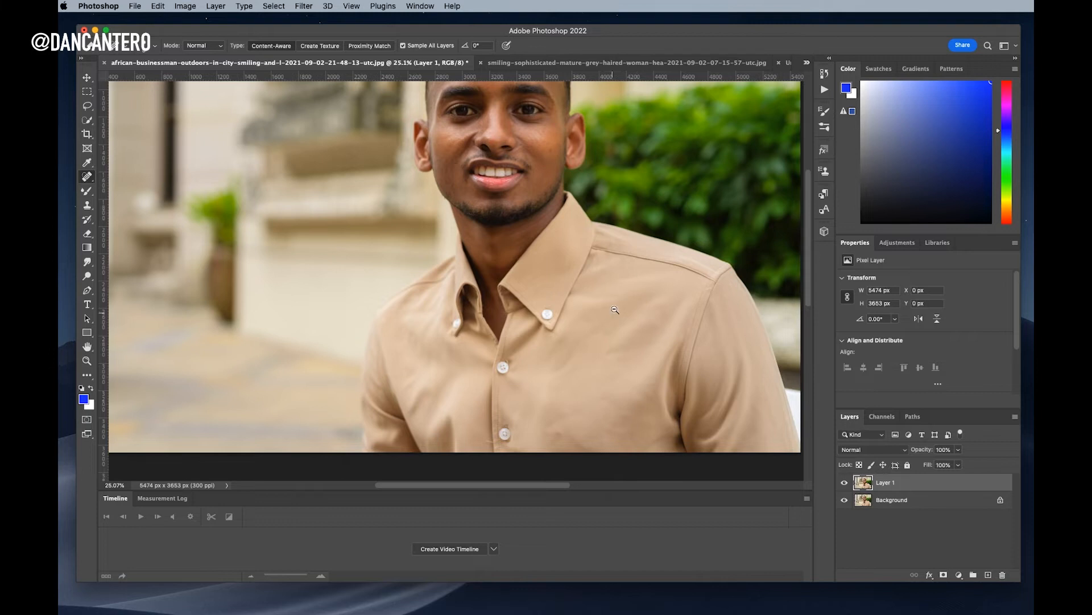
scroll(620, 297, down, 4)
drag(621, 277, 614, 305)
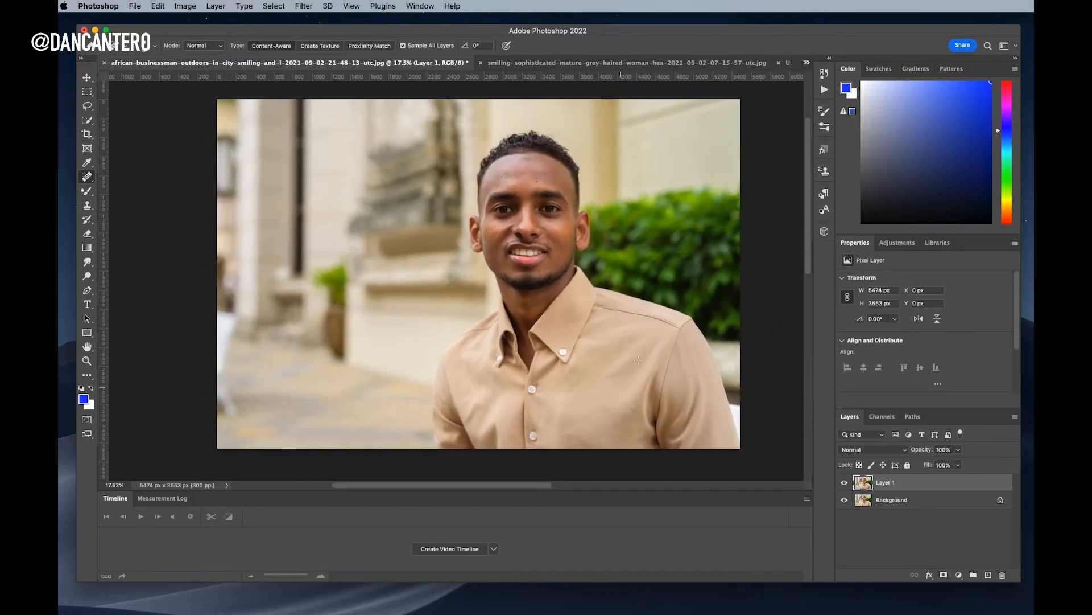
drag(601, 381, 639, 380)
drag(649, 343, 670, 254)
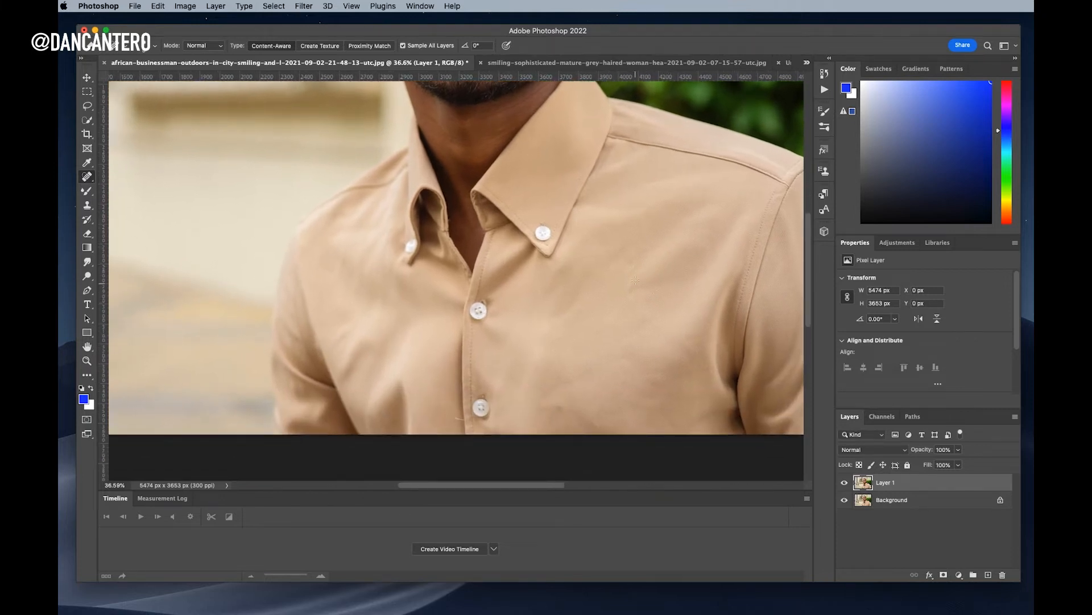
key(b)
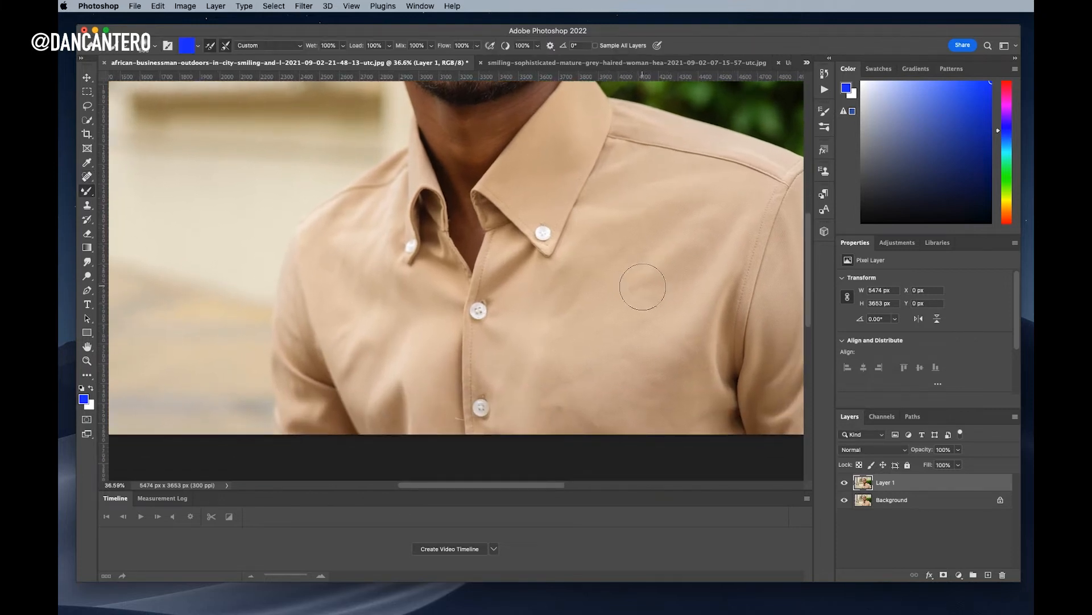
key(bracketleft)
key(bracketleft)
key(bracketleft)
click(258, 46)
click(257, 45)
click(87, 192)
click(107, 189)
key(bracketleft)
key(bracketleft)
key(bracketleft)
key(bracketleft)
key(bracketleft)
key(bracketleft)
key(bracketleft)
key(bracketleft)
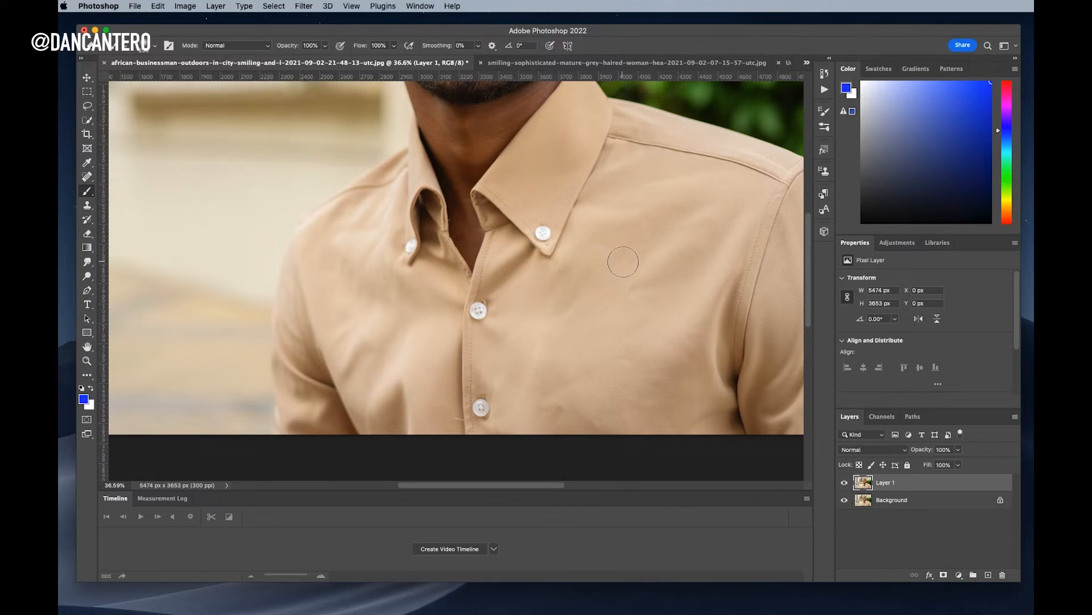
key(bracketleft)
key(bracketleft)
mouse_move(627, 269)
mouse_down()
mouse_move(671, 301)
mouse_move(633, 263)
mouse_up()
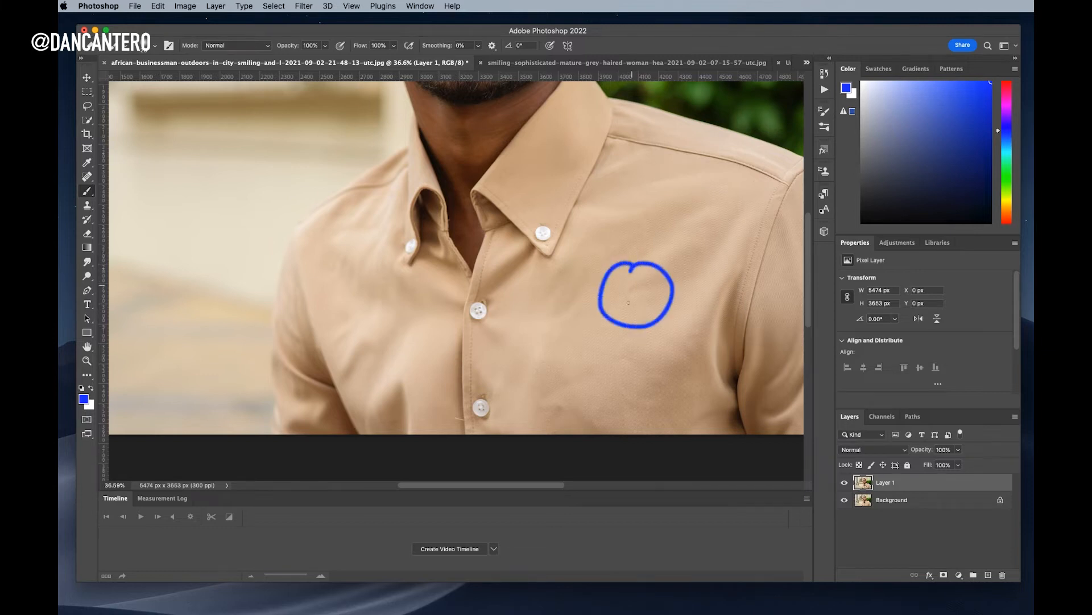
mouse_move(559, 385)
mouse_down()
mouse_move(533, 387)
mouse_move(536, 453)
mouse_move(620, 464)
mouse_move(589, 389)
mouse_move(540, 400)
mouse_up()
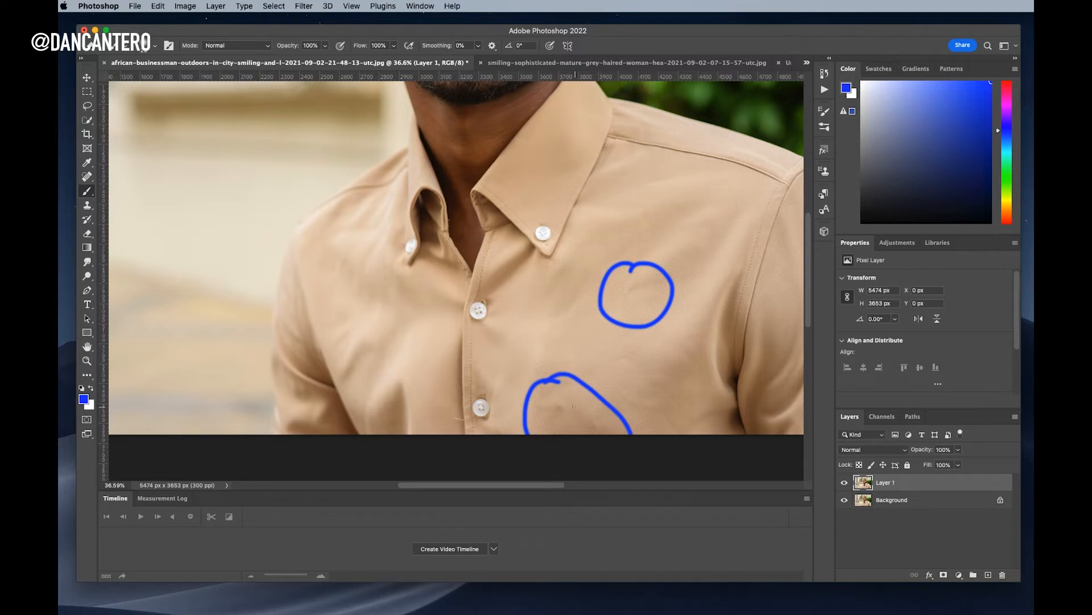
key(super+z)
key(super+z)
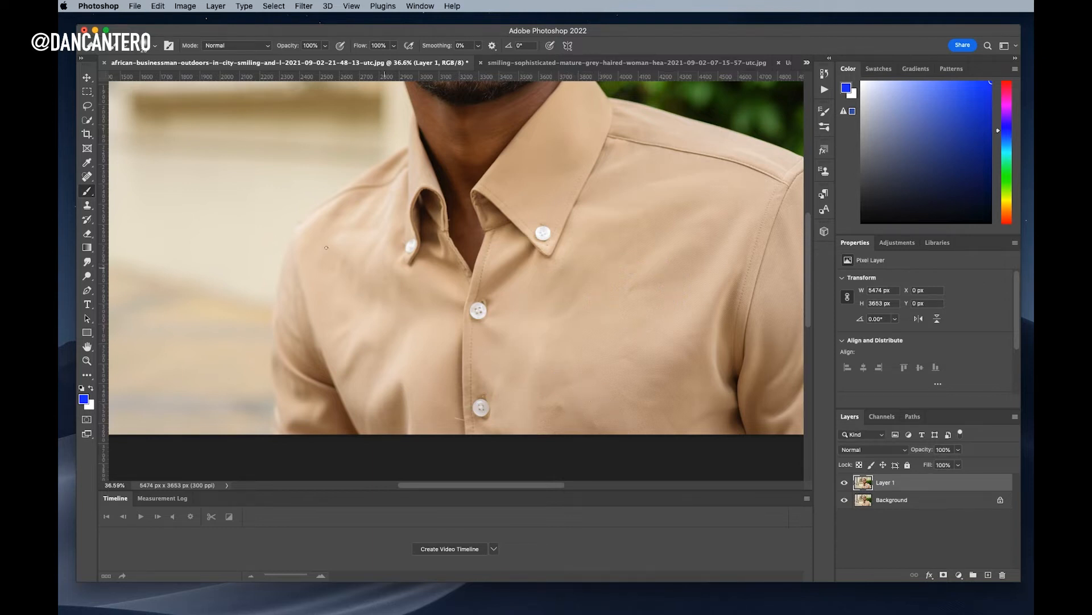
Heal the crease near the lower button with an enlarged Spot Healing Brush, undoing misfired strokes
click(87, 177)
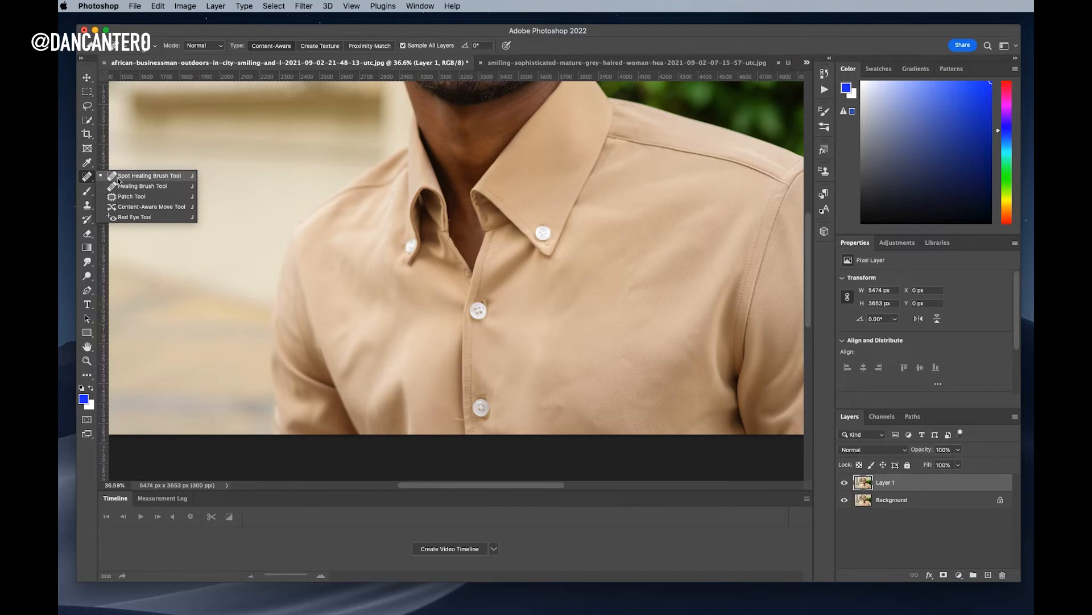
click(121, 178)
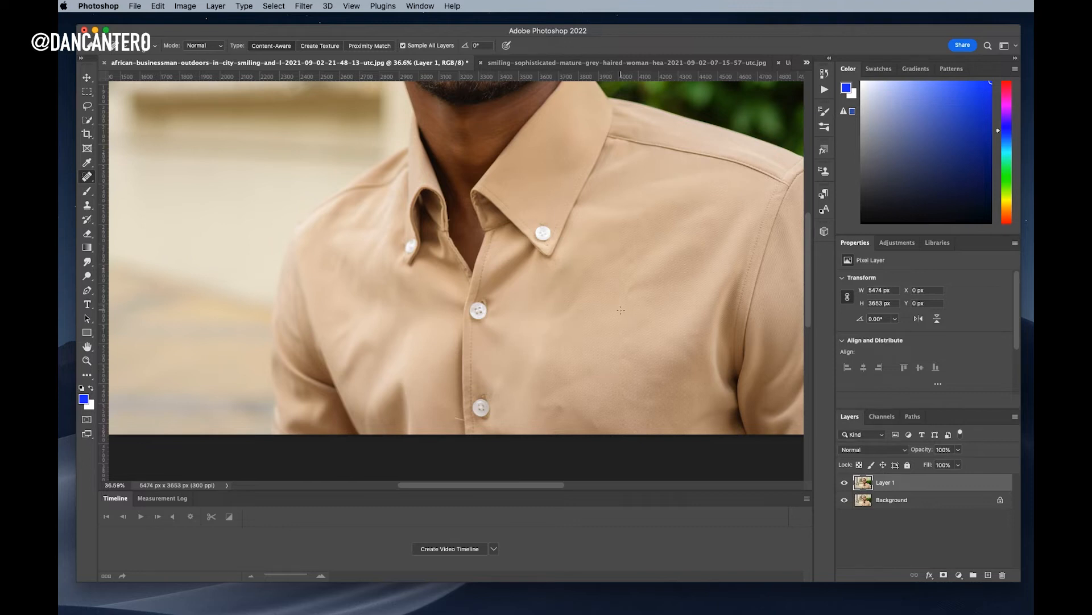
key(bracketright)
key(bracketright)
key(bracketright)
key(bracketright)
key(bracketright)
drag(639, 283, 643, 281)
mouse_move(682, 292)
mouse_down()
mouse_move(710, 299)
mouse_move(623, 269)
mouse_move(644, 299)
mouse_move(673, 289)
mouse_move(643, 298)
mouse_move(649, 278)
mouse_move(637, 260)
mouse_move(654, 291)
mouse_up()
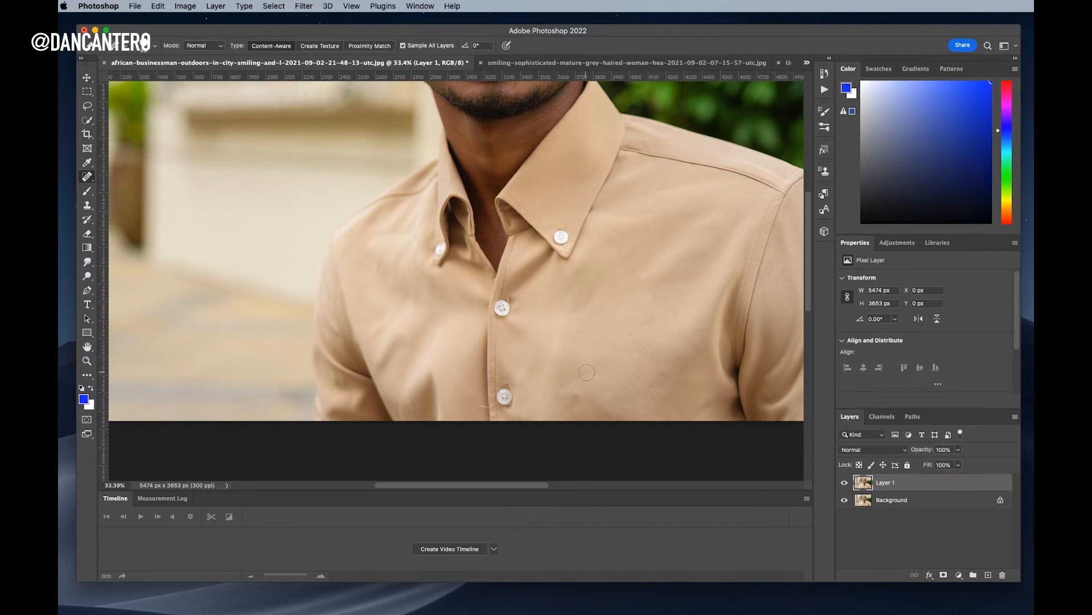
key(super+z)
key(super+z)
mouse_move(587, 372)
mouse_down()
mouse_move(563, 388)
mouse_move(584, 397)
mouse_move(561, 390)
mouse_move(596, 397)
mouse_up()
key(super+z)
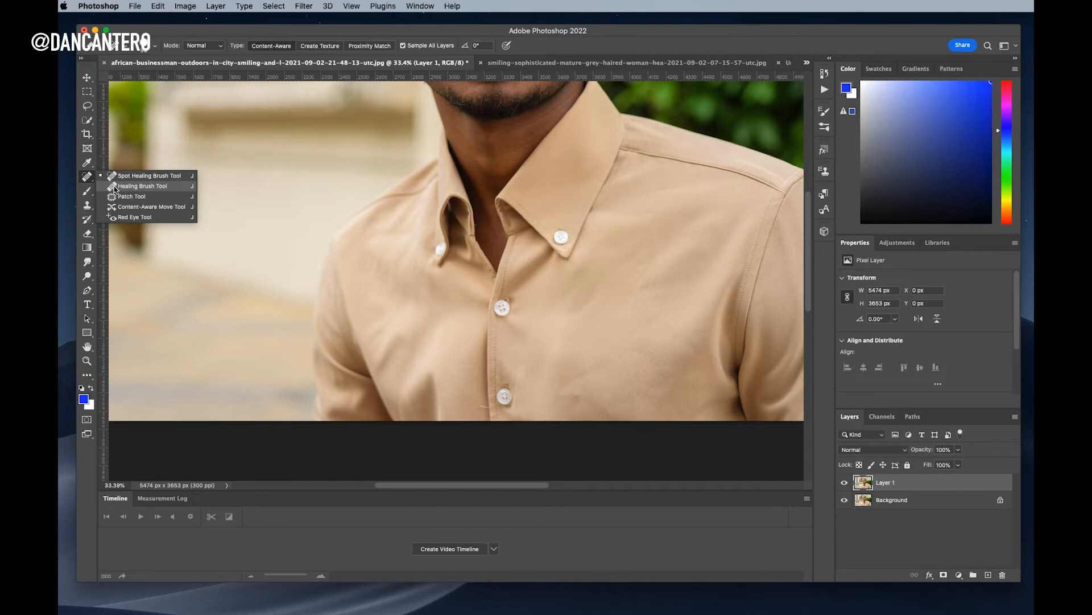
With the Healing Brush, sample clean fabric and heal the upper-chest crease and light spot
click(115, 187)
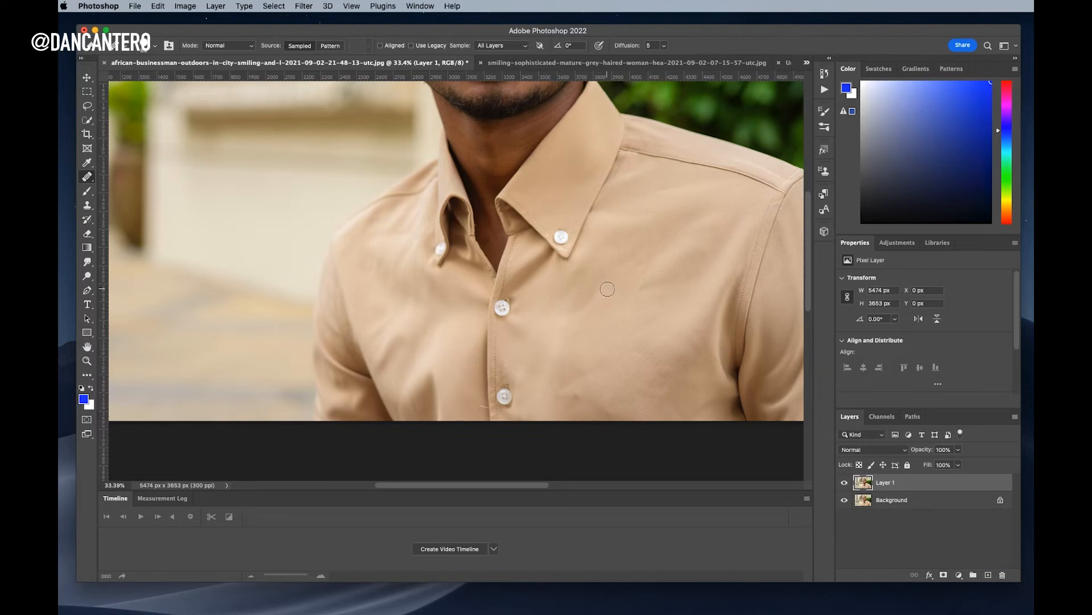
alt+click(607, 287)
click(641, 285)
click(639, 294)
drag(639, 293, 638, 315)
click(628, 294)
mouse_move(626, 307)
mouse_down()
mouse_move(630, 316)
mouse_move(620, 301)
mouse_move(632, 297)
mouse_up()
alt+click(615, 324)
drag(607, 358, 607, 353)
Heal the creases and scattered specks near the bottom of the shirt using nearby fabric samples
alt+click(565, 369)
drag(583, 385, 587, 373)
drag(586, 394, 616, 396)
alt+click(628, 309)
click(618, 399)
alt+click(597, 327)
mouse_move(580, 359)
mouse_down()
mouse_move(595, 376)
mouse_move(586, 349)
mouse_up()
click(629, 387)
click(575, 389)
click(630, 396)
click(589, 388)
click(619, 373)
click(582, 369)
Resample fresh fabric and heal the remaining short creases on the shirt front
alt+click(613, 301)
mouse_move(603, 286)
mouse_down()
mouse_move(569, 319)
mouse_move(592, 290)
mouse_move(576, 325)
mouse_move(602, 293)
mouse_move(588, 327)
mouse_move(607, 297)
mouse_move(607, 336)
mouse_up()
alt+click(608, 335)
mouse_move(617, 291)
mouse_down()
mouse_move(610, 348)
mouse_move(612, 286)
mouse_up()
alt+click(610, 329)
right_click(87, 177)
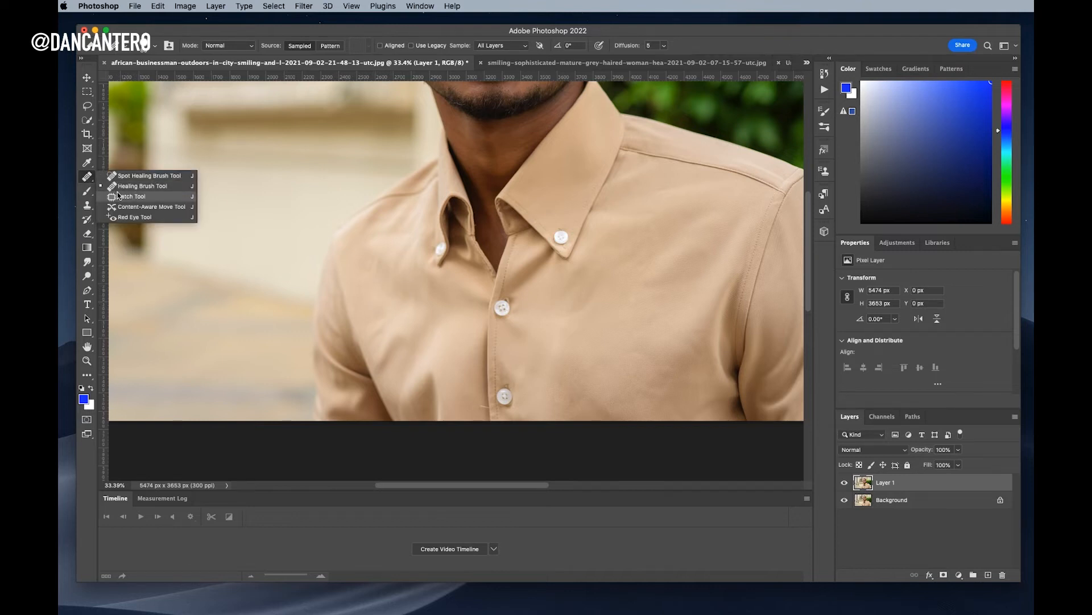
Patch the wrinkled upper-chest area with smoother lower fabric using the Patch tool, then deselect
click(131, 196)
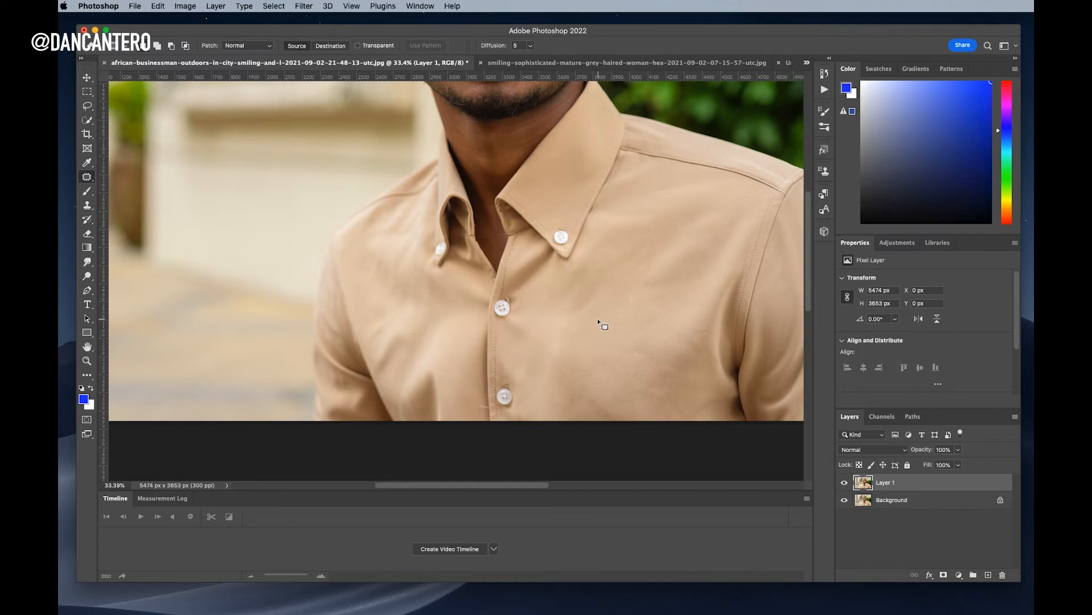
mouse_move(660, 241)
mouse_down()
mouse_move(627, 291)
mouse_move(660, 315)
mouse_move(709, 282)
mouse_move(737, 238)
mouse_move(679, 225)
mouse_up()
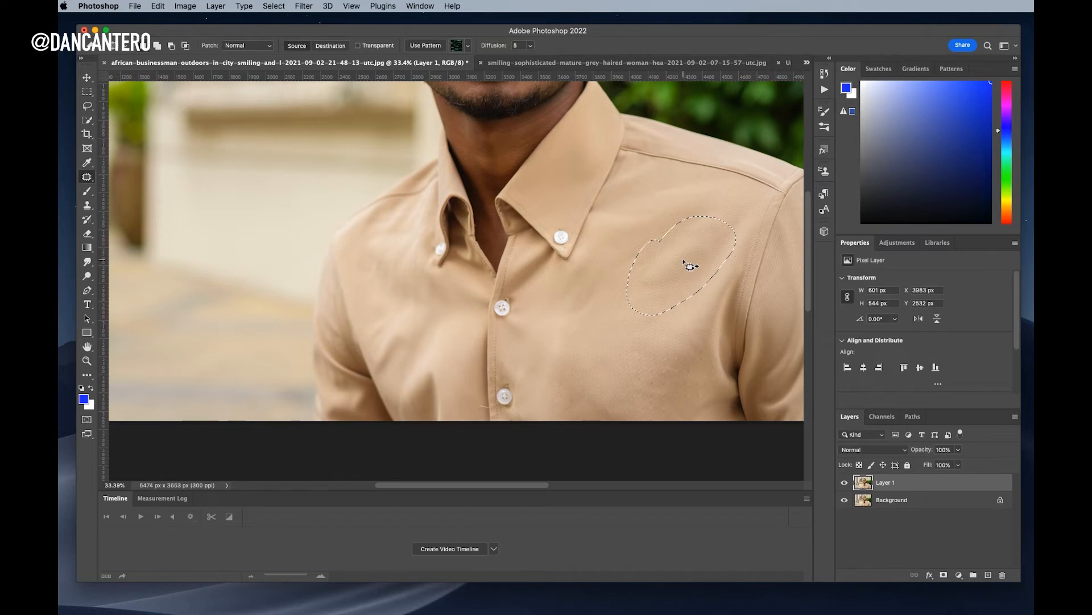
drag(686, 263, 589, 357)
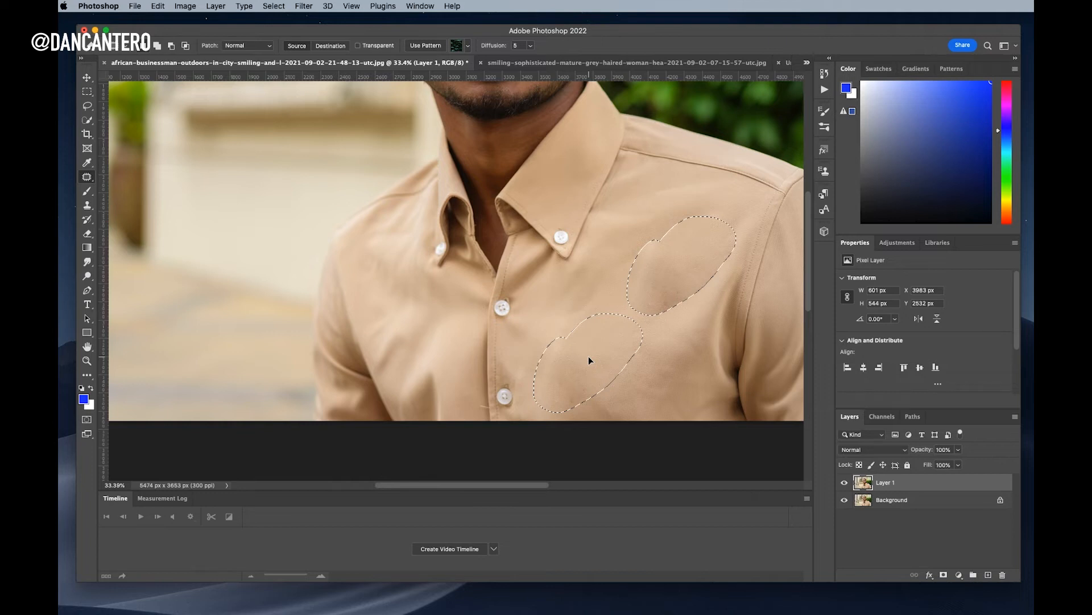
drag(589, 357, 589, 356)
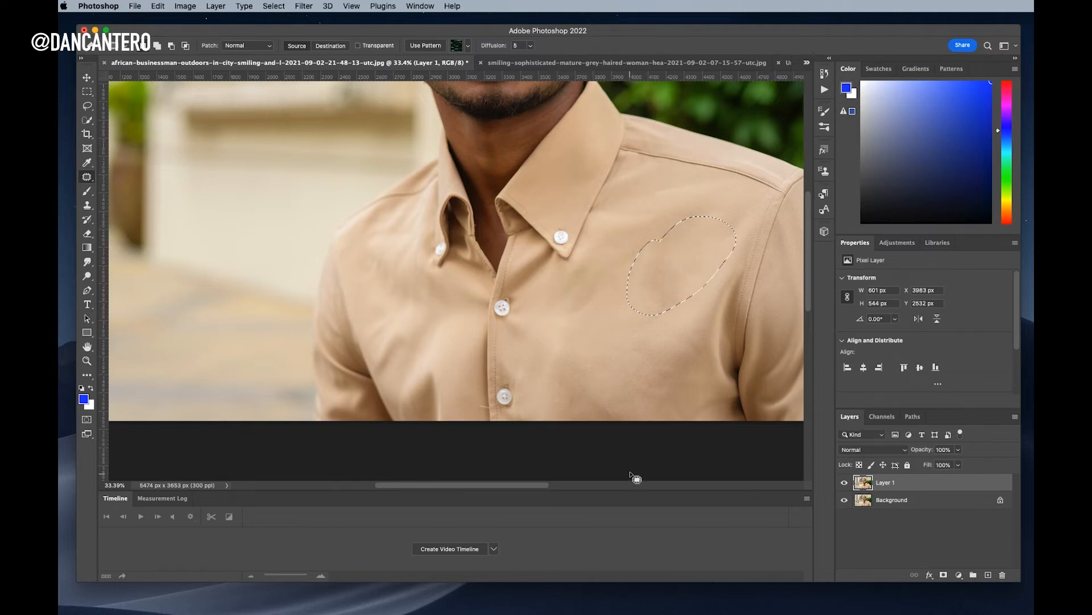
key(super+d)
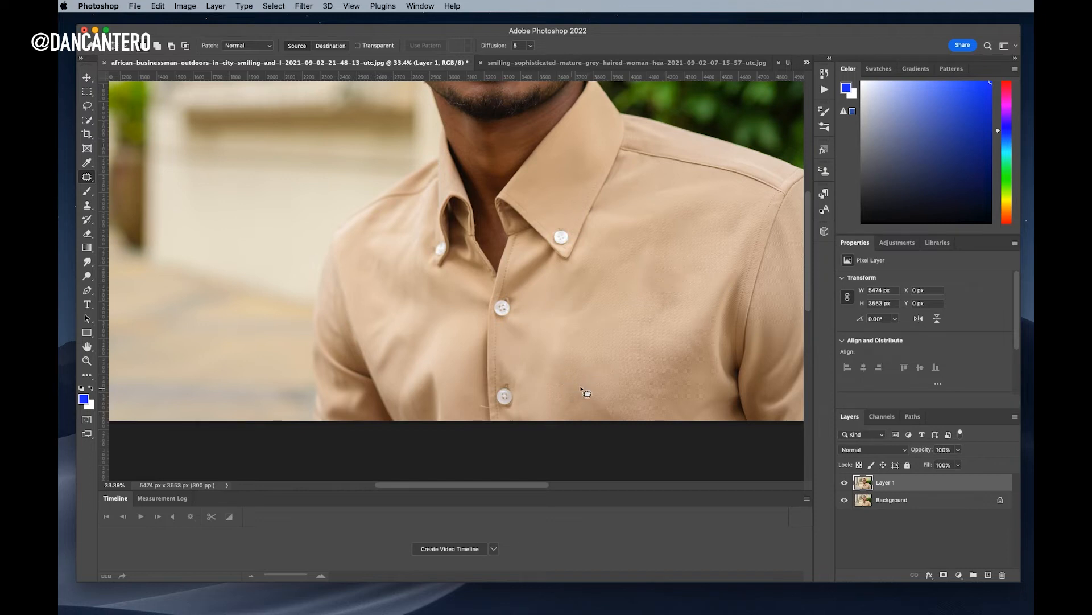
key(super+z)
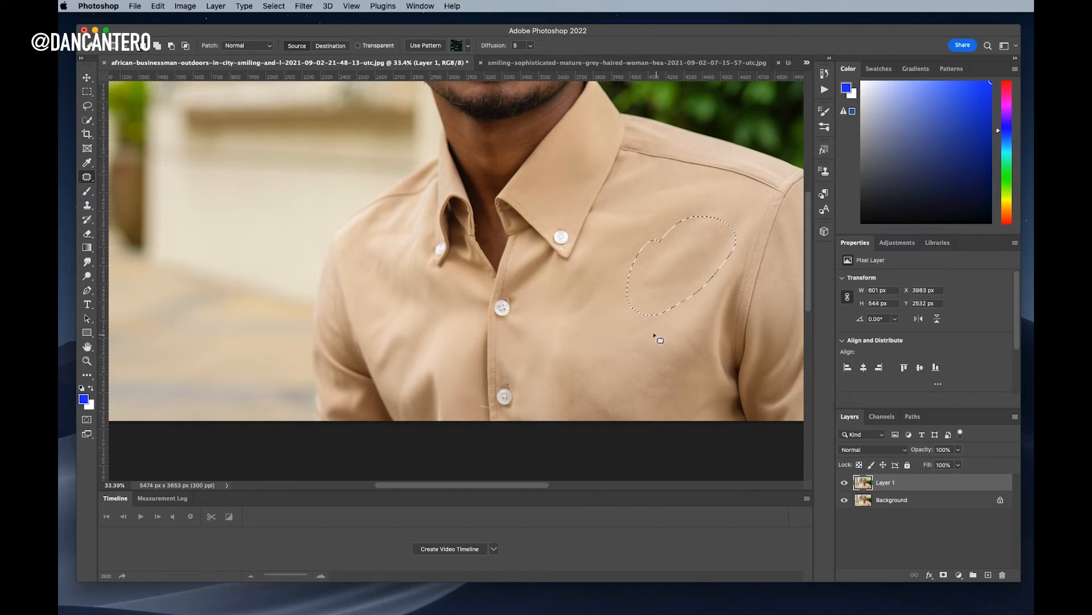
key(super+d)
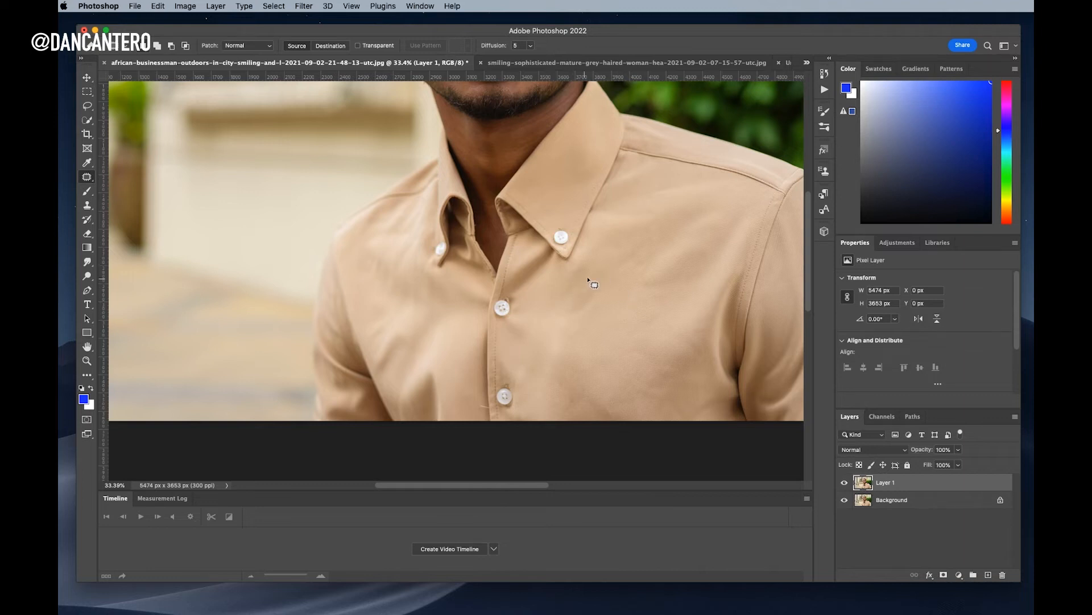
Outline a new patch area around the crease beside the buttons, deselect, and restore the selection
drag(587, 260, 581, 256)
mouse_move(549, 311)
mouse_down()
mouse_move(613, 311)
mouse_move(589, 254)
mouse_up()
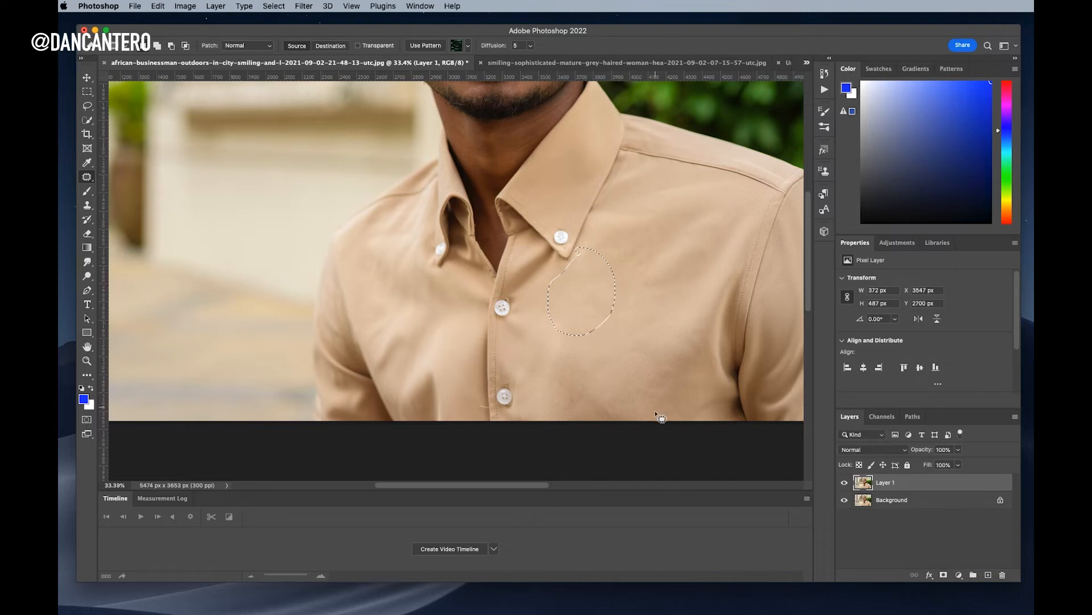
key(super+d)
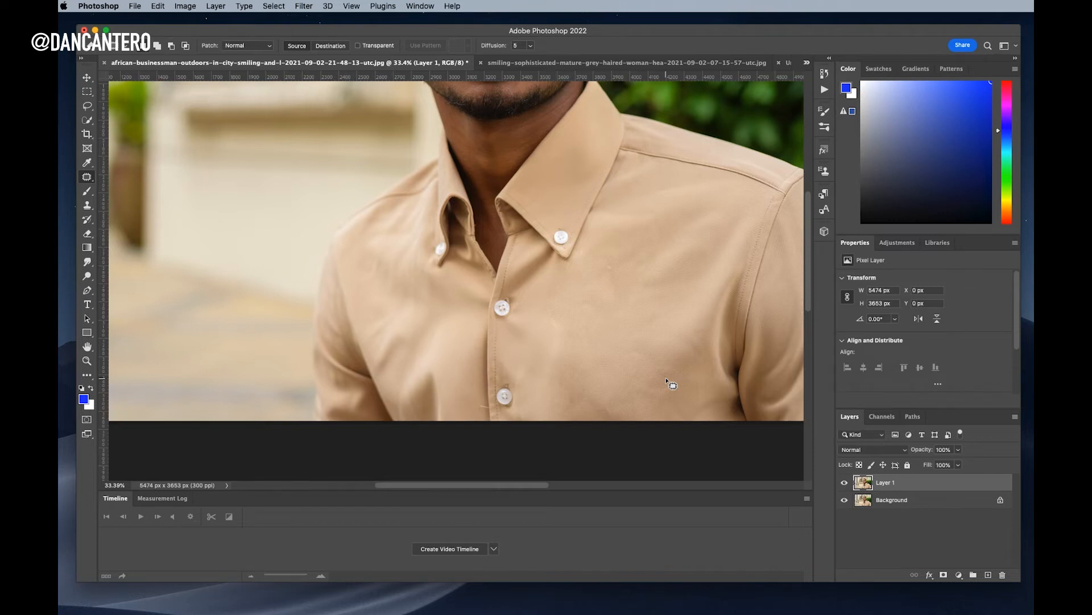
key(super+z)
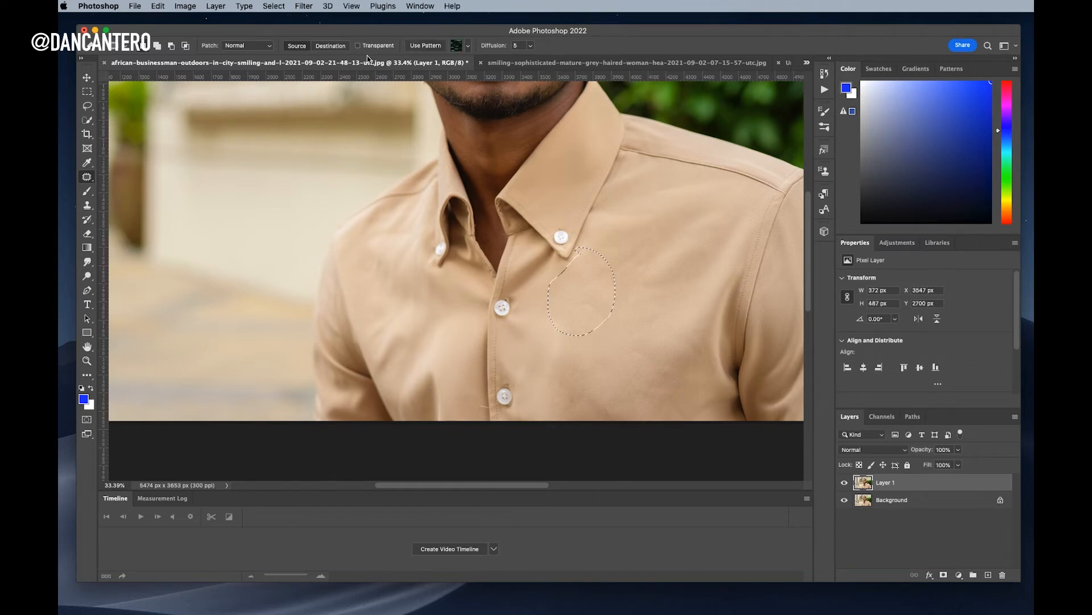
Show the grey-haired woman photo zoomed in and panned over her face and blue shirt
click(522, 62)
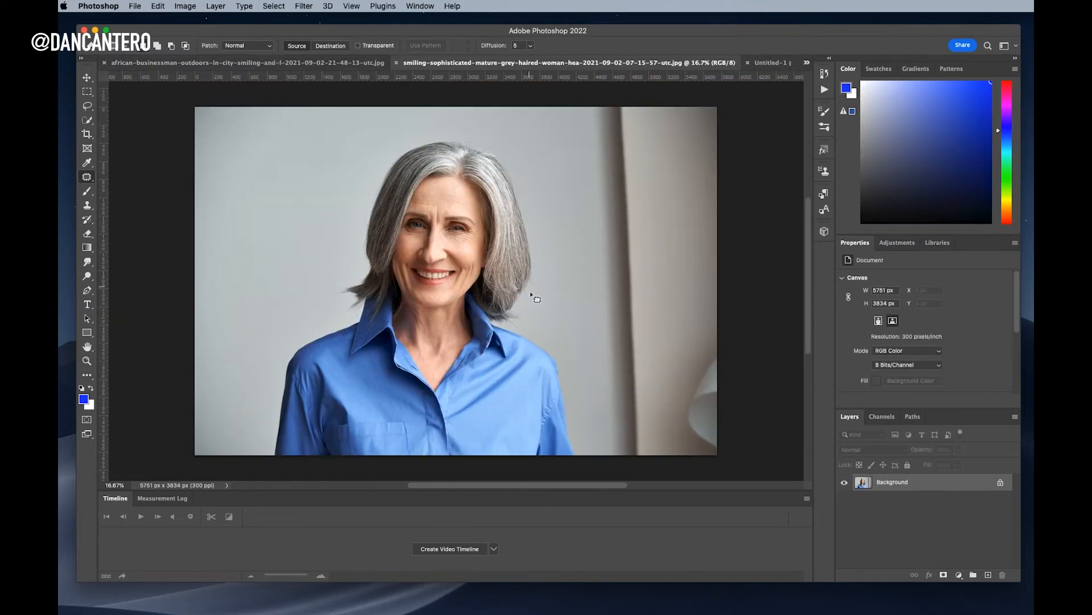
scroll(510, 348, left, 5)
scroll(511, 348, down, 2)
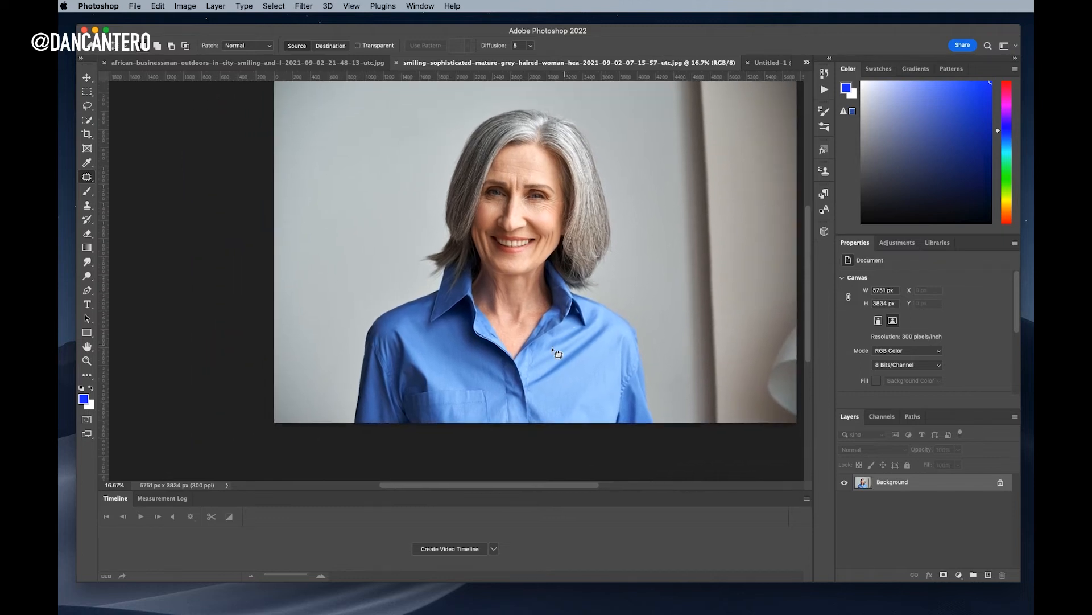
drag(517, 362, 542, 361)
drag(642, 395, 622, 355)
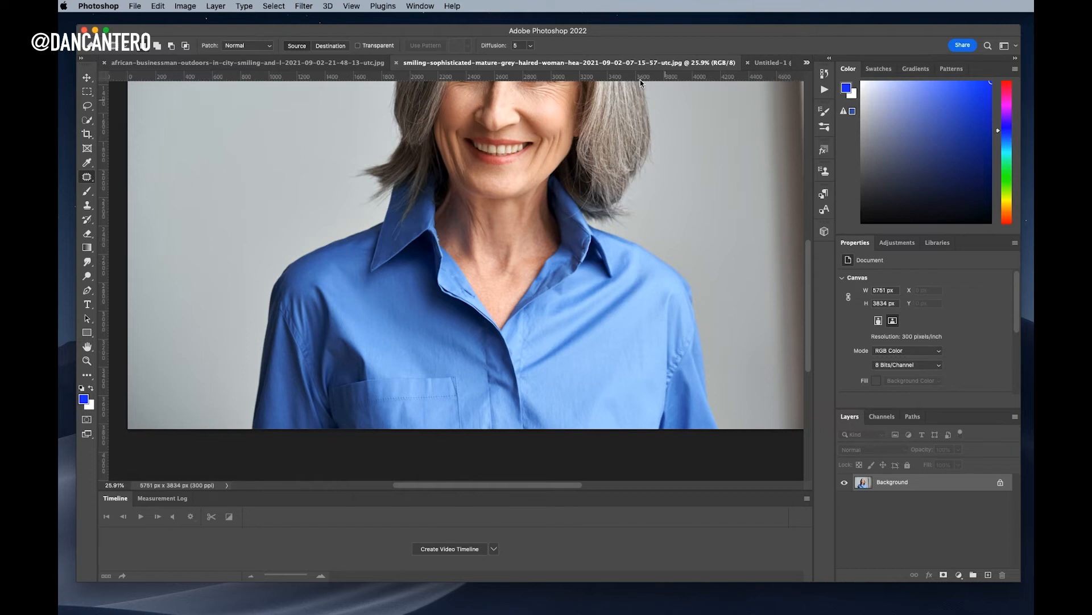
Open the Actions panel from Window, collapse Default Actions, and delete the Ministry of Photo FS set
click(425, 4)
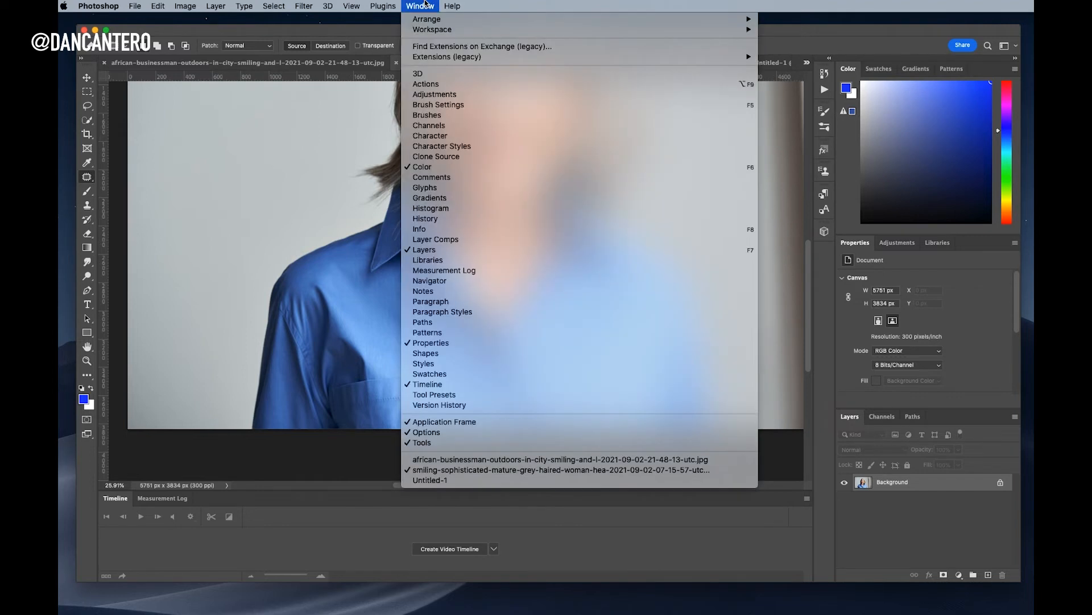
click(431, 85)
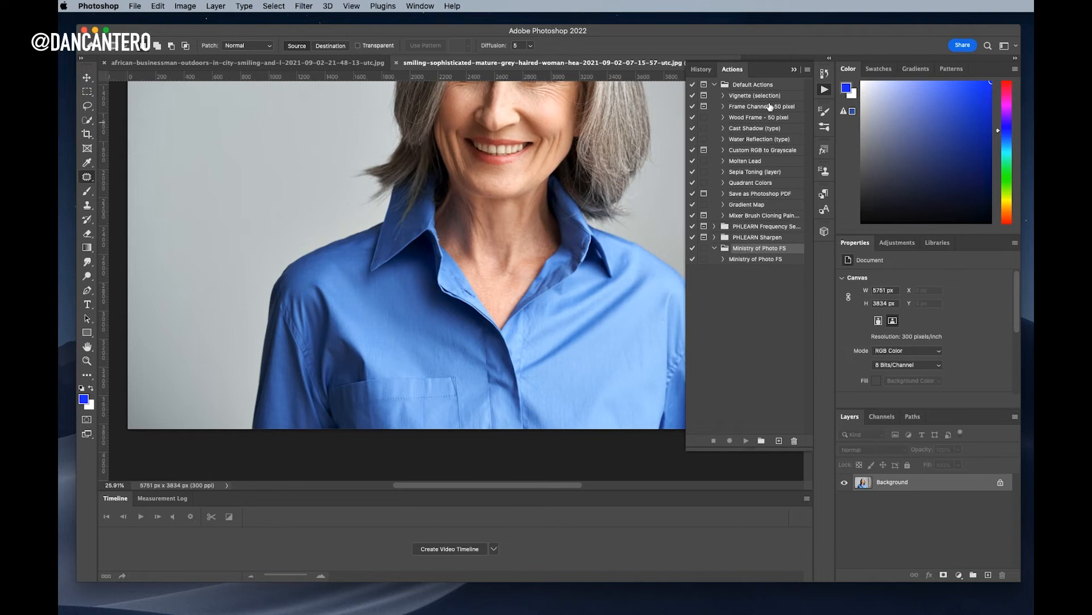
click(715, 84)
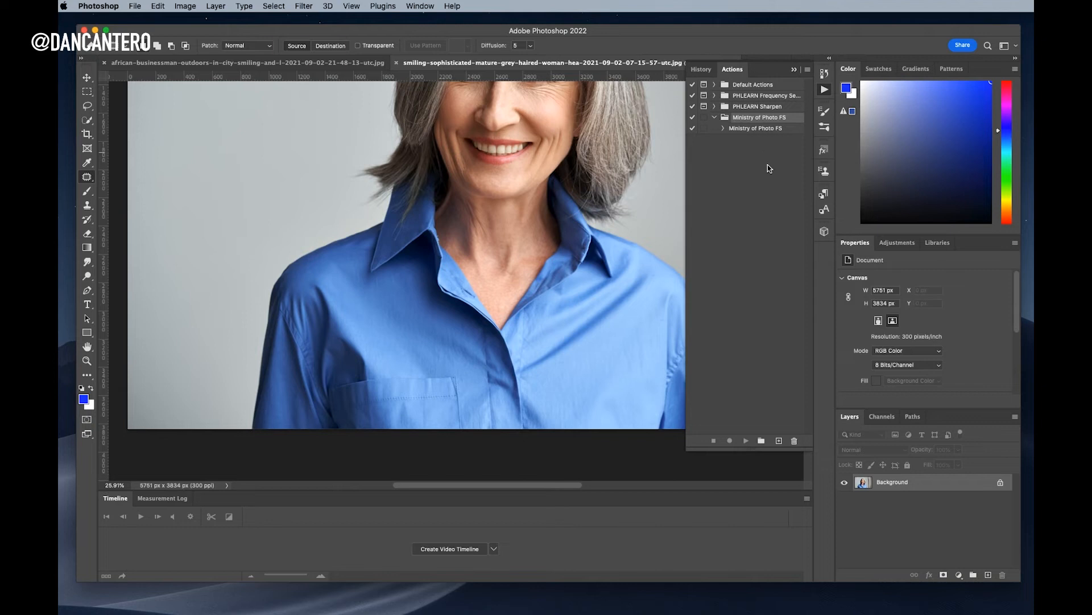
click(795, 442)
click(826, 247)
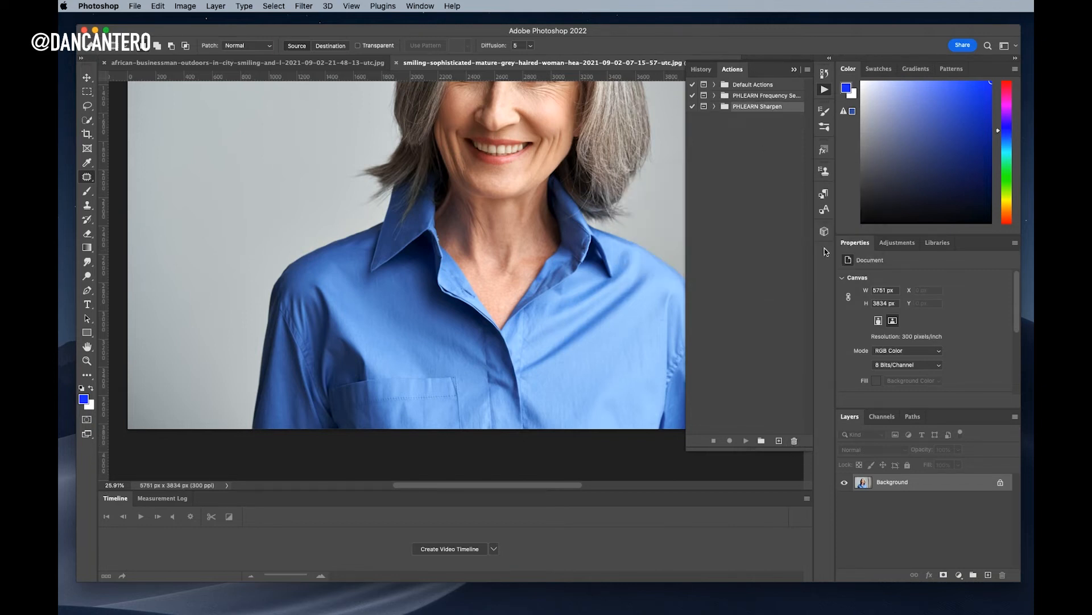
drag(1031, 301, 410, 180)
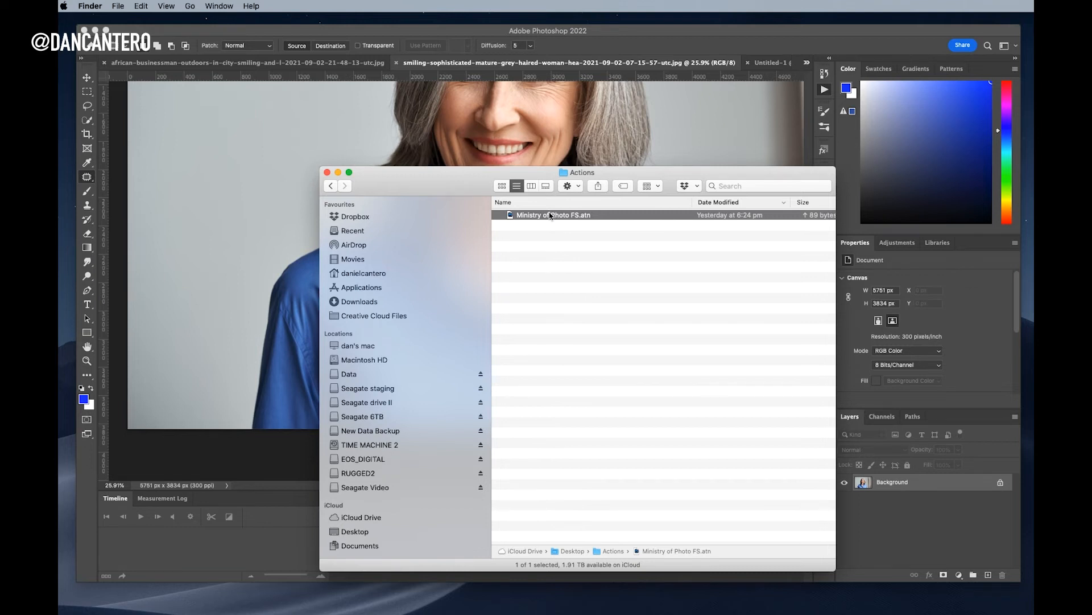
Reload the set by double-clicking Ministry of Photo FS.atn in the Finder Actions folder
drag(463, 190, 284, 133)
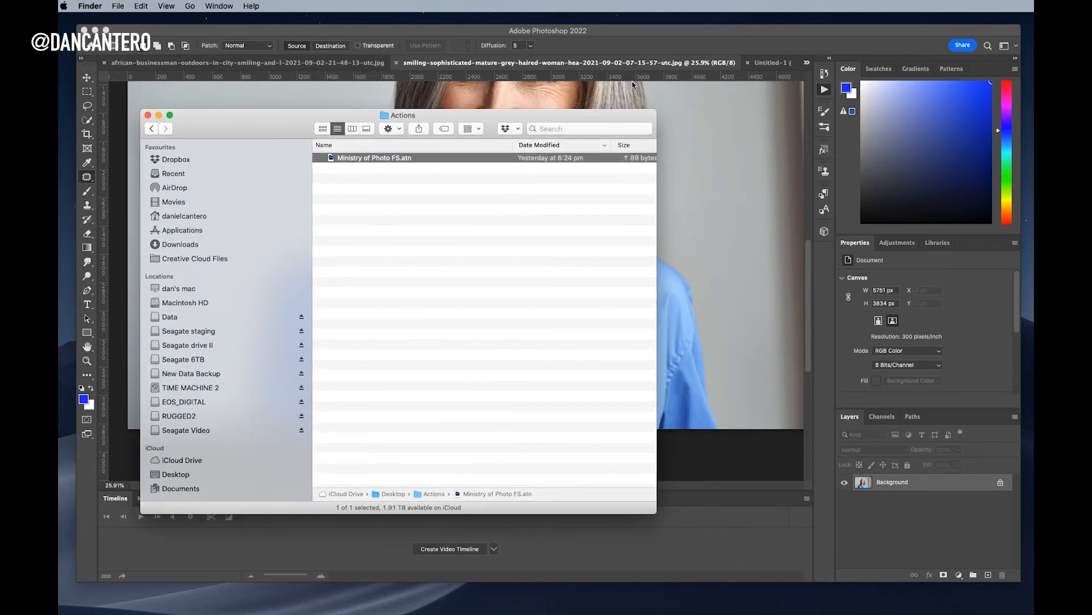
click(220, 5)
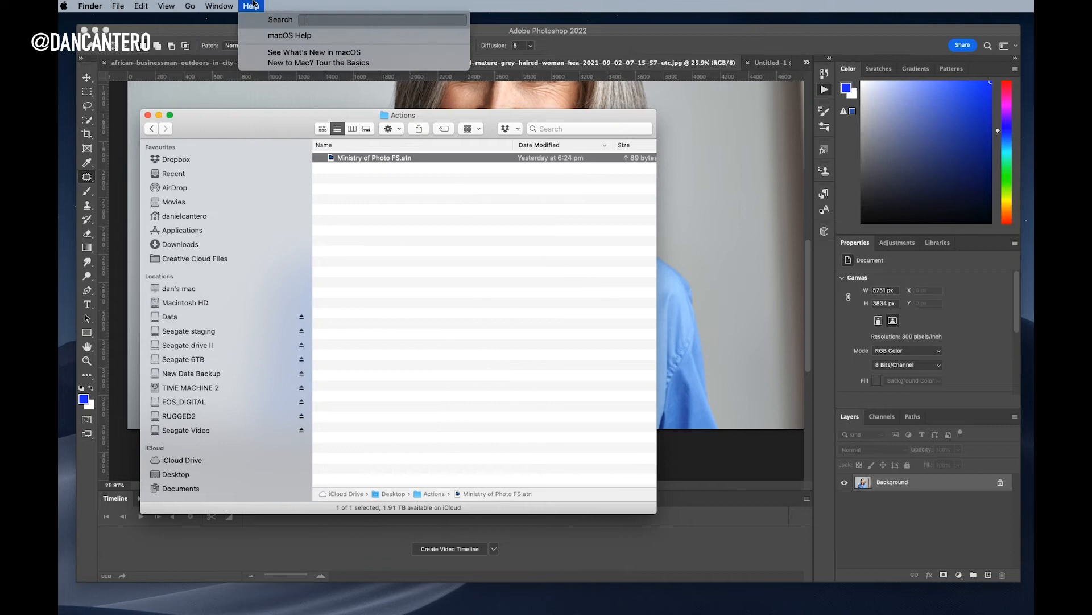
click(619, 43)
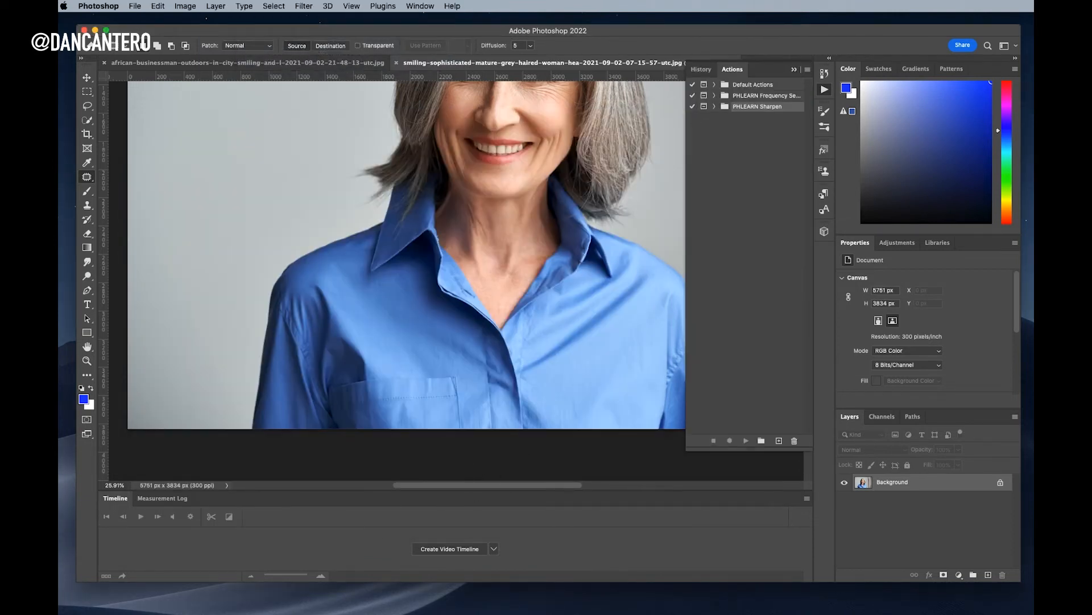
key(super+Tab)
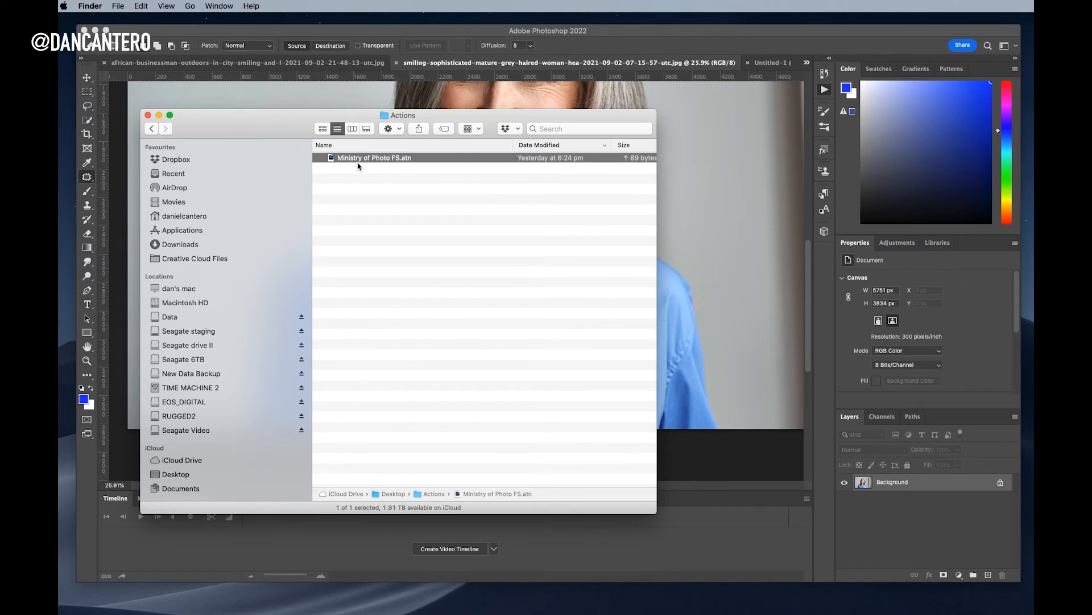
double_click(363, 161)
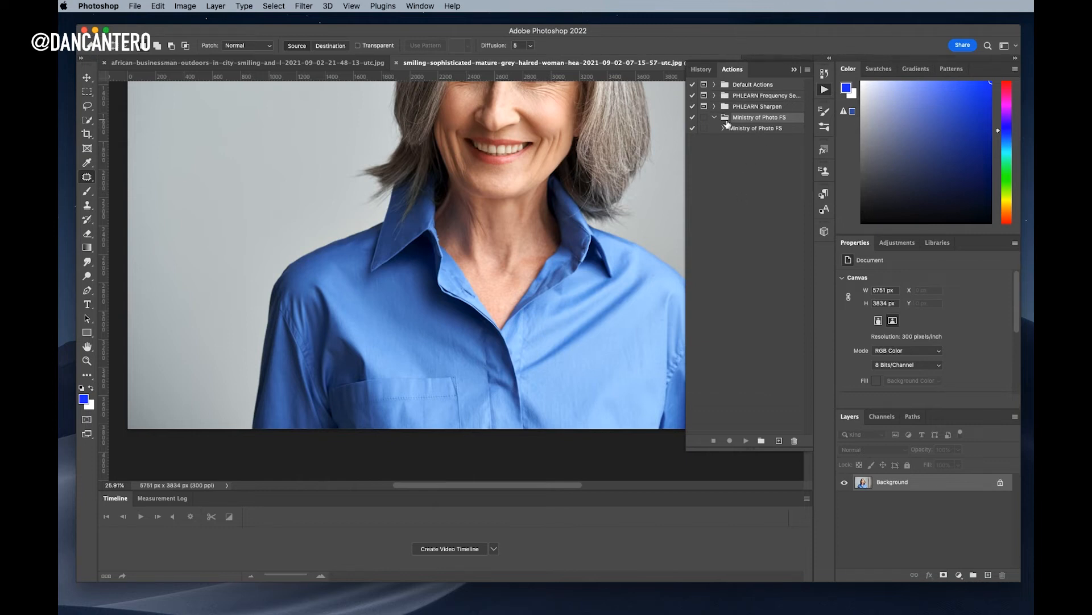
Select the Ministry of Photo FS action and play it to create LF Color and HF Detail layers
click(759, 130)
click(765, 119)
click(756, 129)
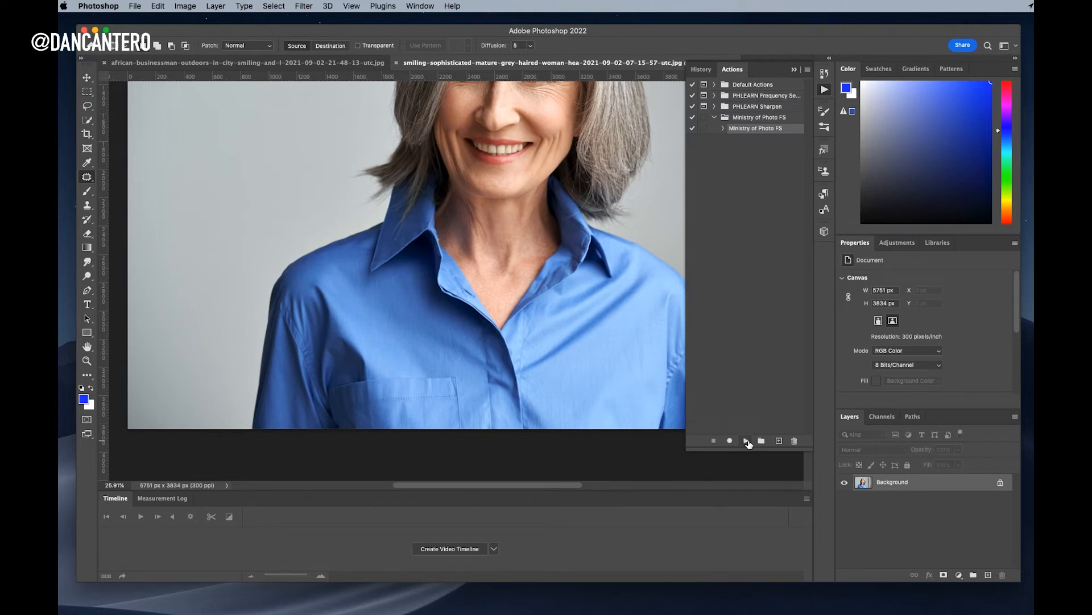
click(747, 441)
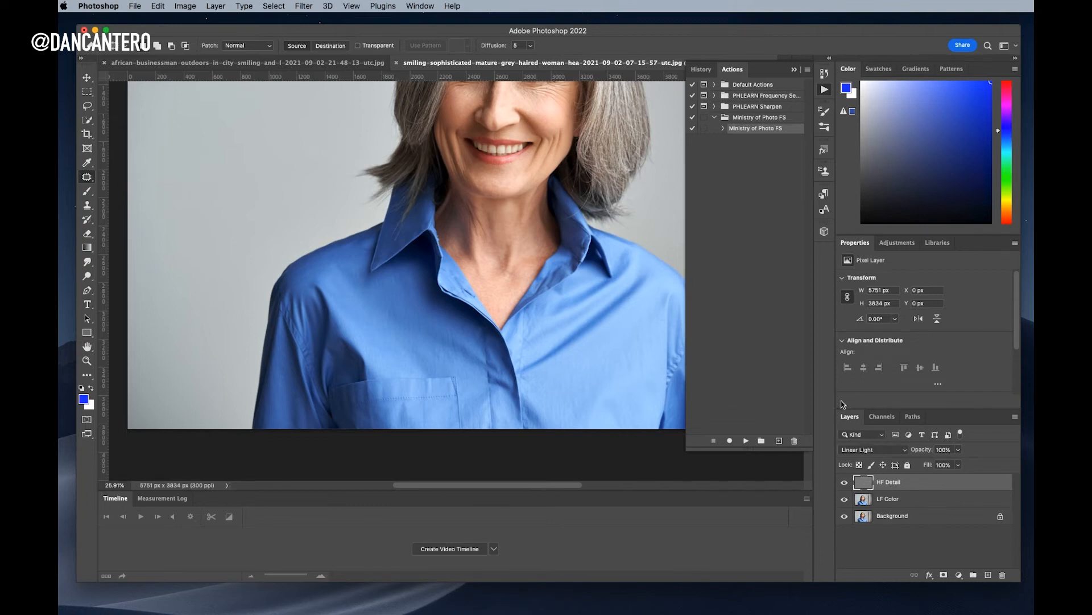
Close the Actions panel and inspect the woman's hair, eyes and skin texture close up
click(796, 70)
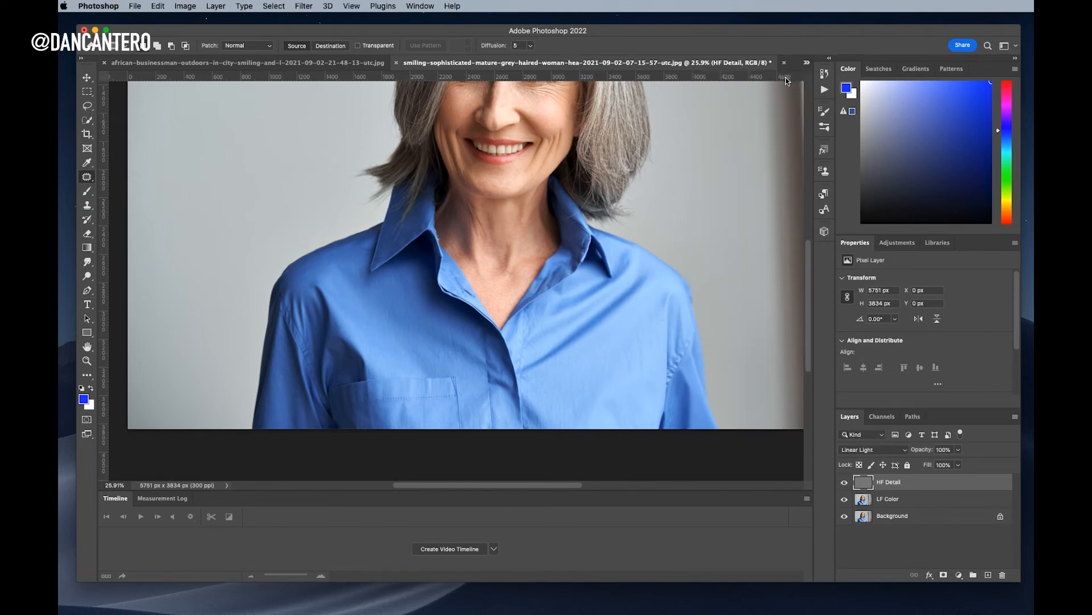
scroll(622, 254, up, 3)
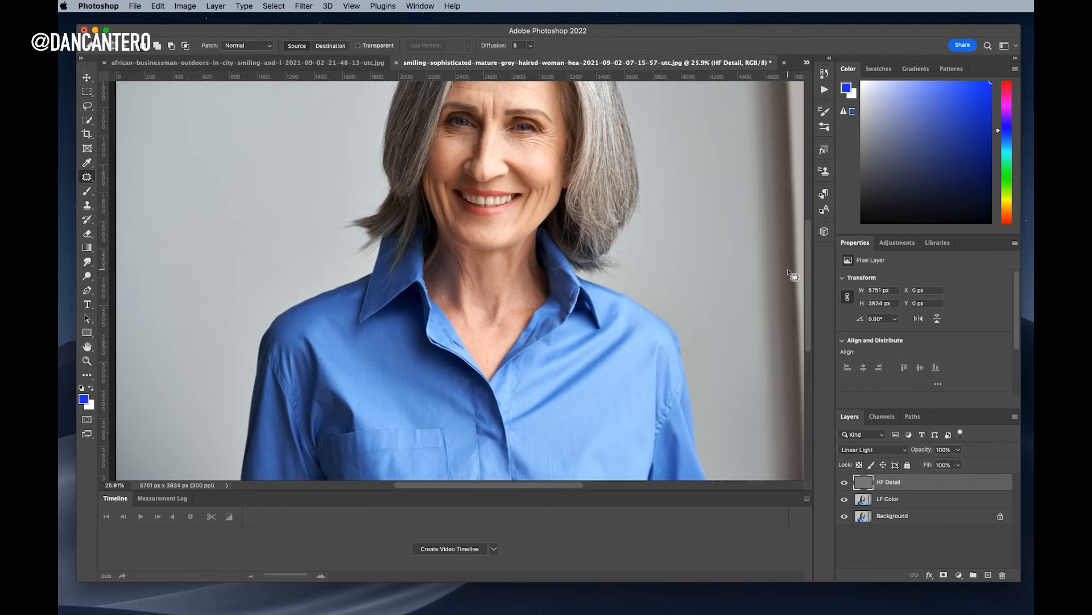
drag(524, 253, 551, 381)
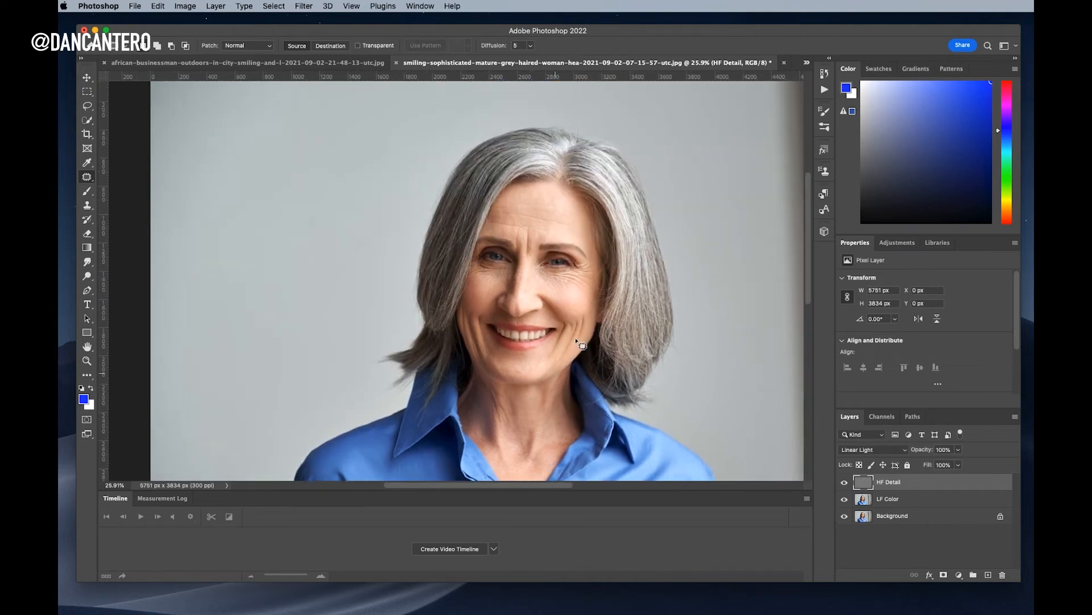
drag(632, 302, 673, 313)
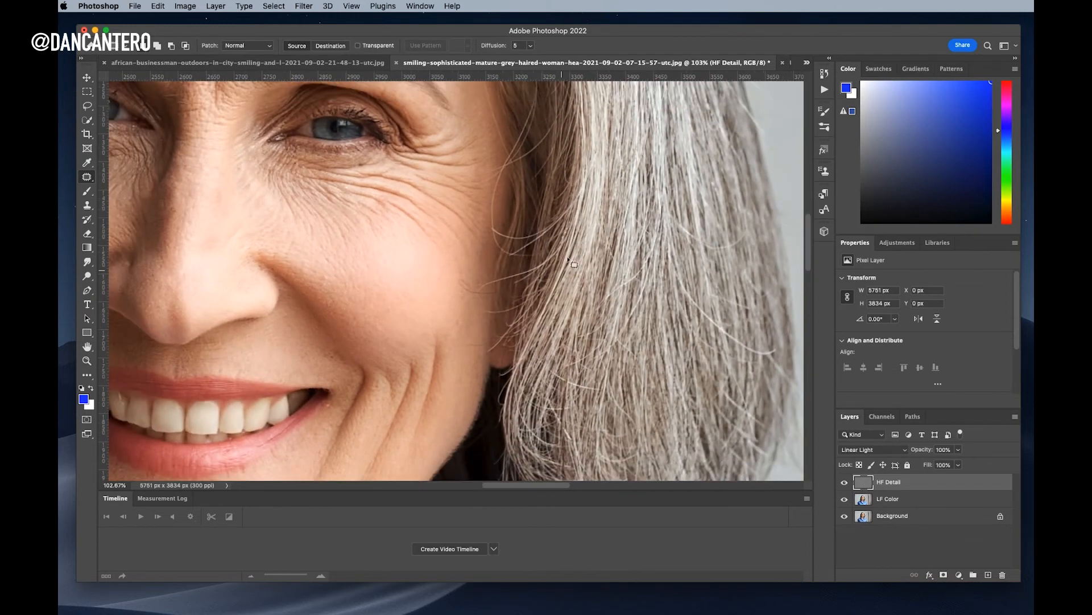
drag(631, 248, 695, 337)
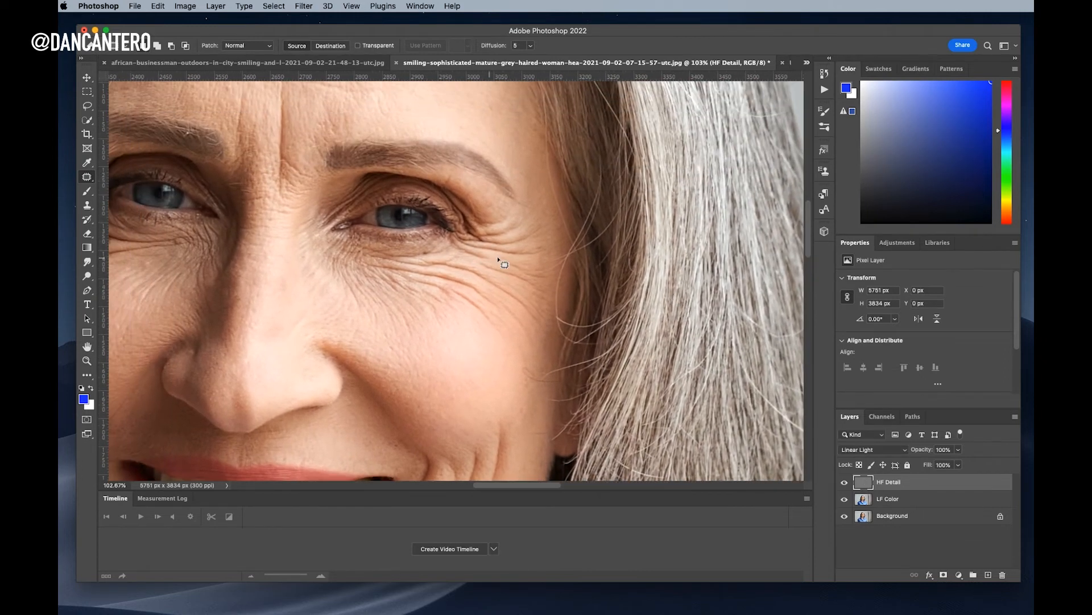
drag(644, 309, 665, 187)
drag(686, 254, 626, 270)
drag(667, 462, 690, 431)
drag(603, 204, 557, 222)
drag(636, 390, 616, 332)
Centre the whole portrait and hide the HF Detail layer to preview the smooth LF Color tones
drag(596, 283, 648, 301)
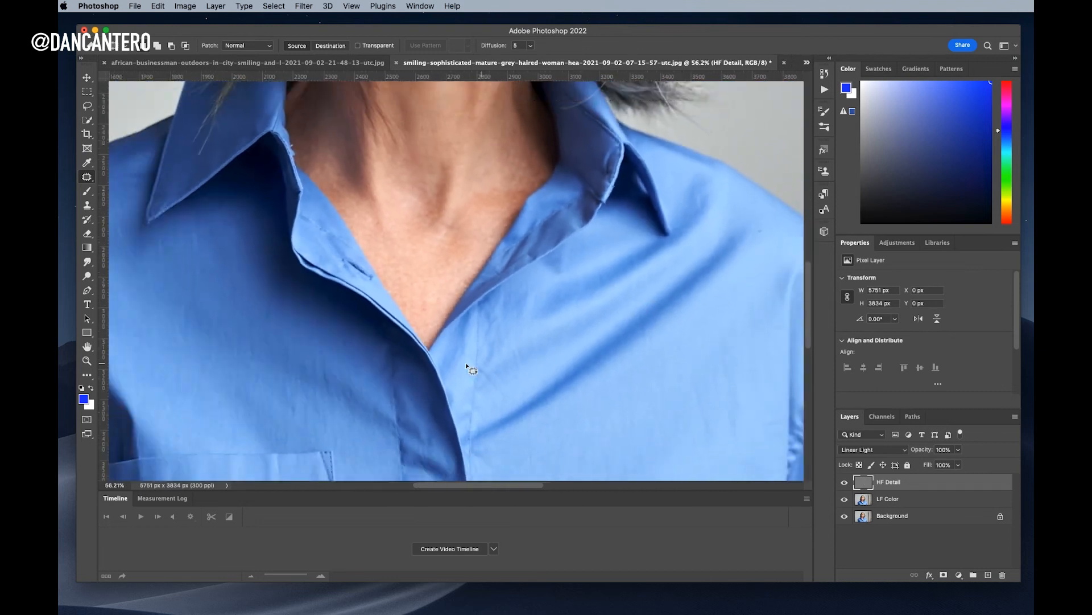
scroll(441, 390, down, 5)
scroll(442, 390, left, 3)
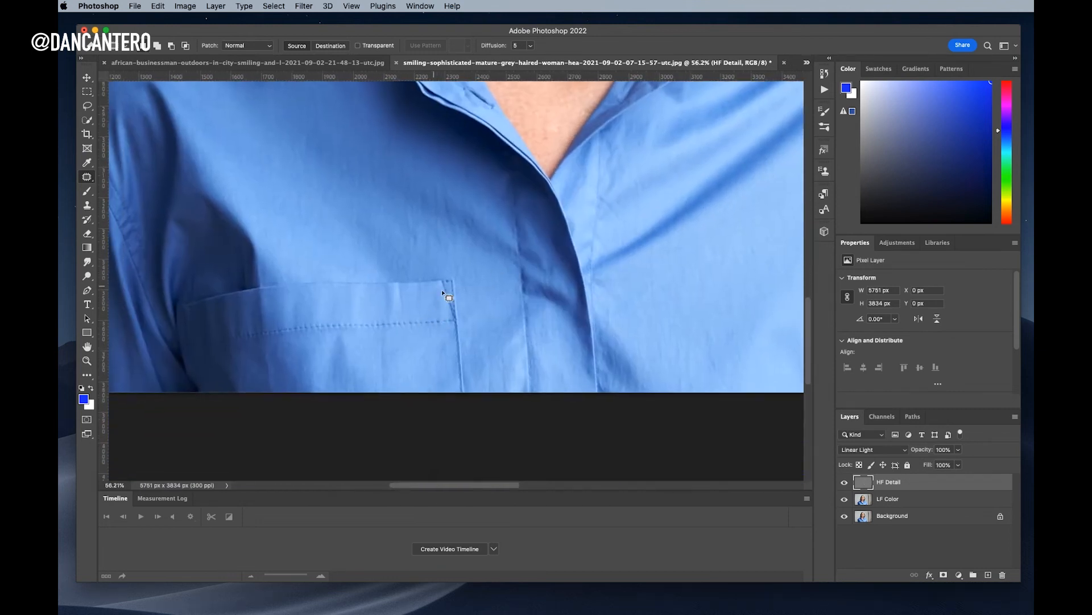
drag(653, 252, 592, 250)
drag(672, 173, 600, 335)
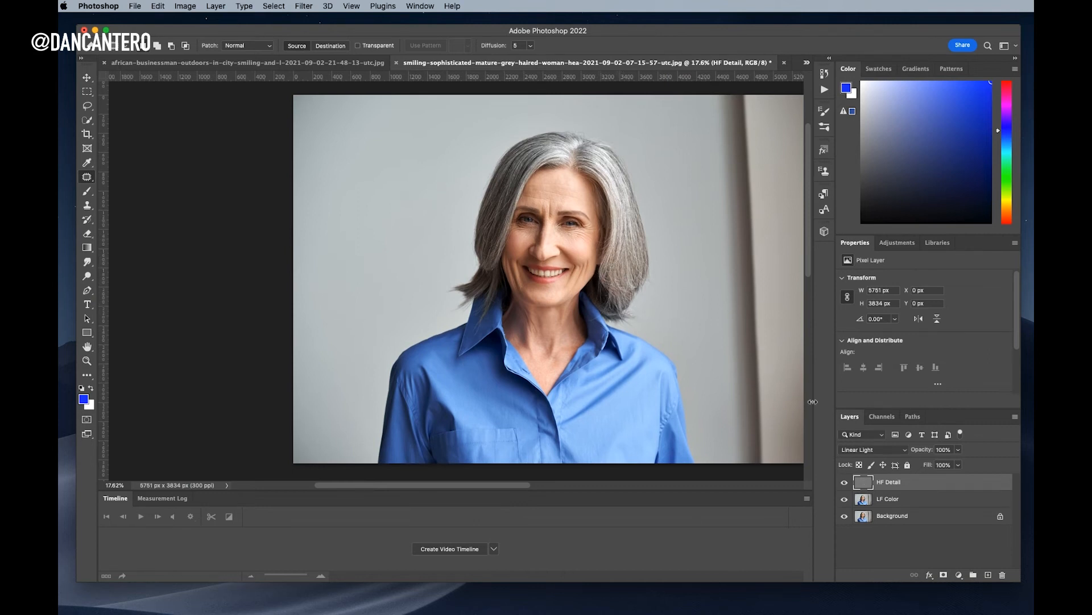
click(845, 482)
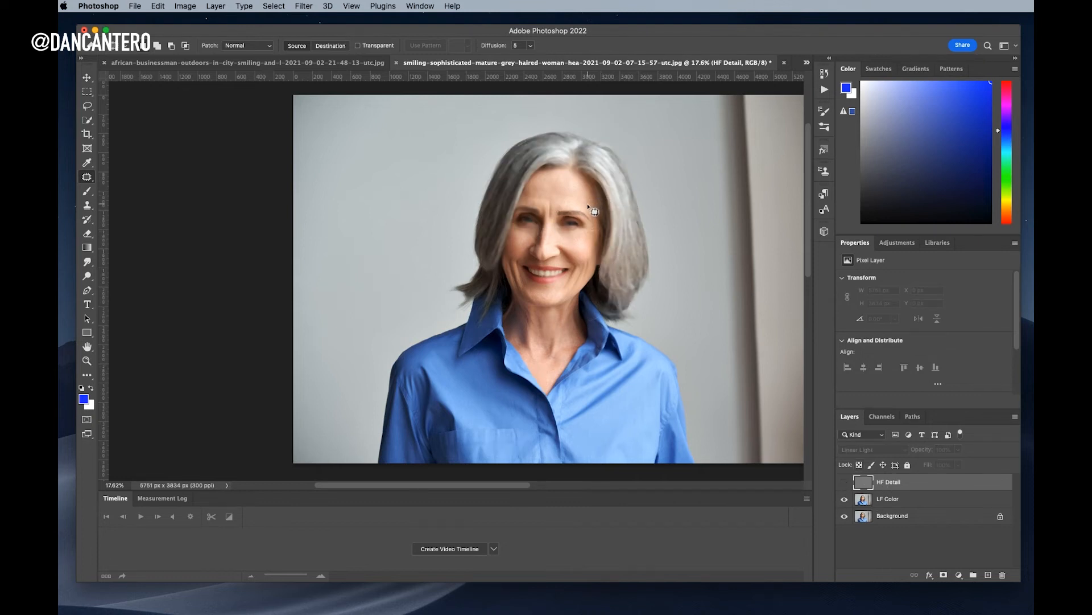
drag(591, 239, 663, 246)
drag(673, 388, 617, 249)
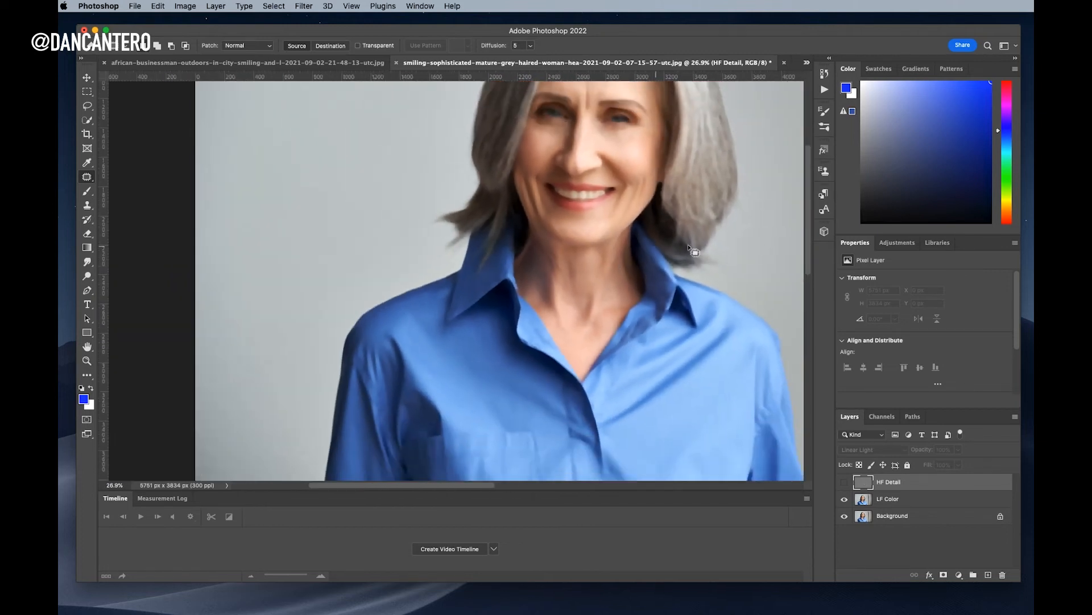
click(844, 482)
click(845, 499)
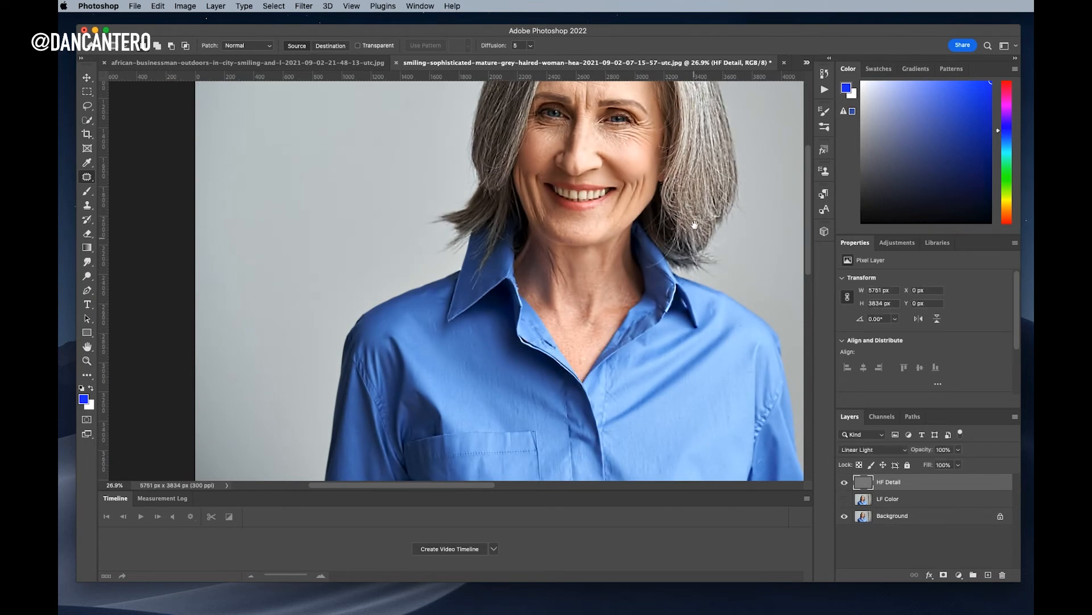
drag(694, 226, 662, 311)
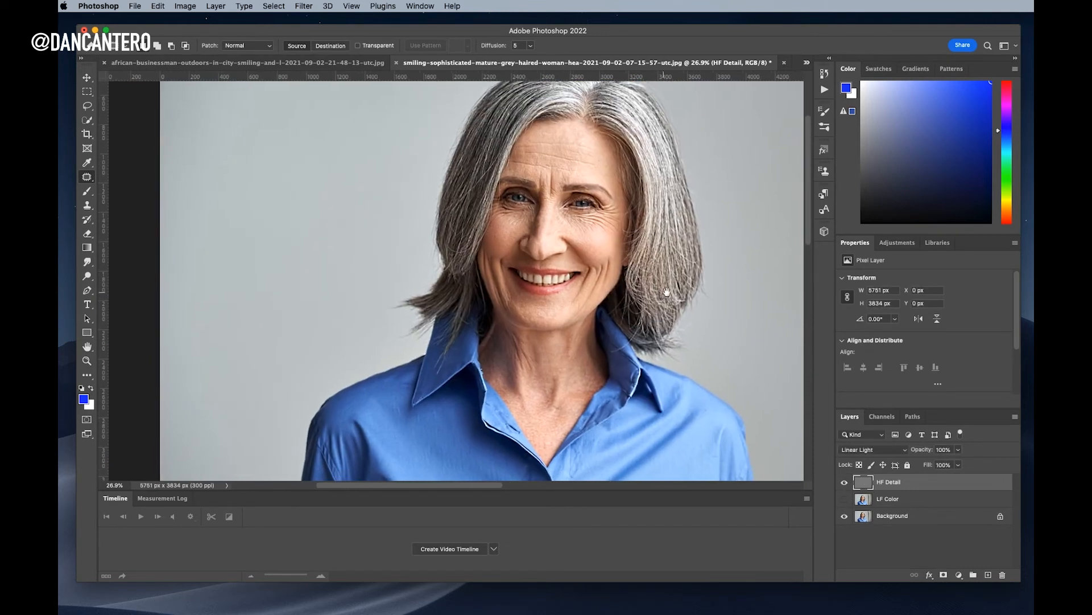
click(884, 449)
click(887, 297)
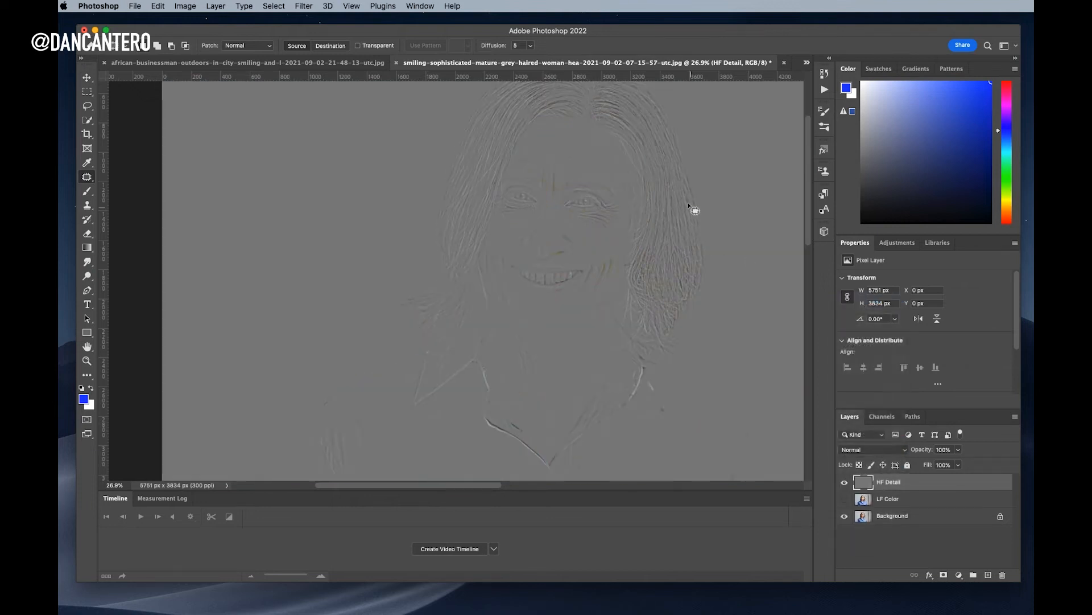
drag(725, 237, 766, 255)
drag(697, 252, 638, 294)
drag(638, 213, 649, 304)
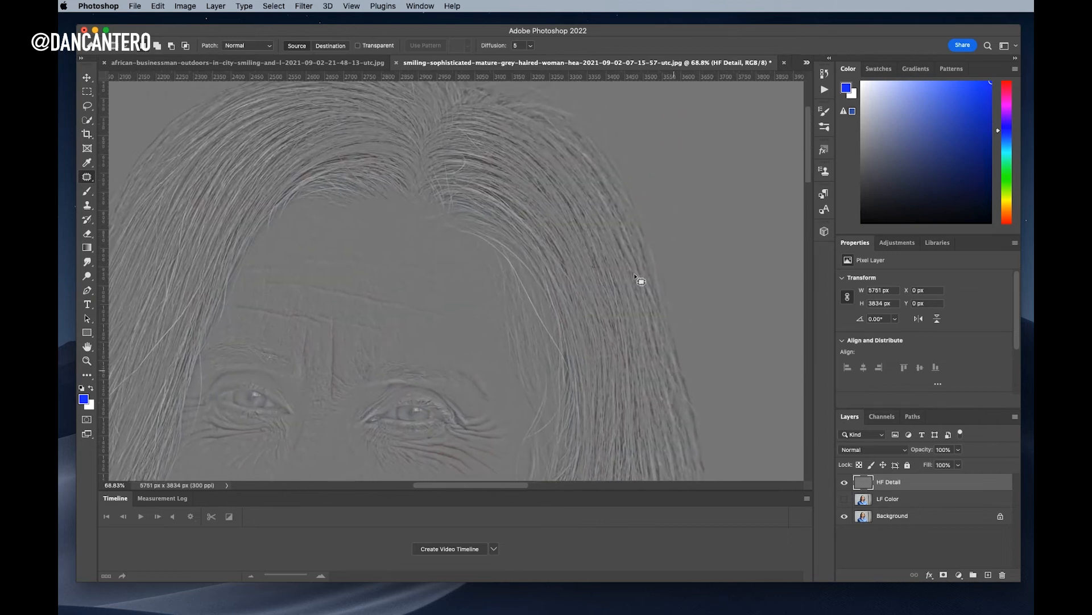
drag(481, 210, 585, 170)
drag(728, 279, 630, 210)
drag(679, 279, 627, 280)
drag(673, 344, 619, 269)
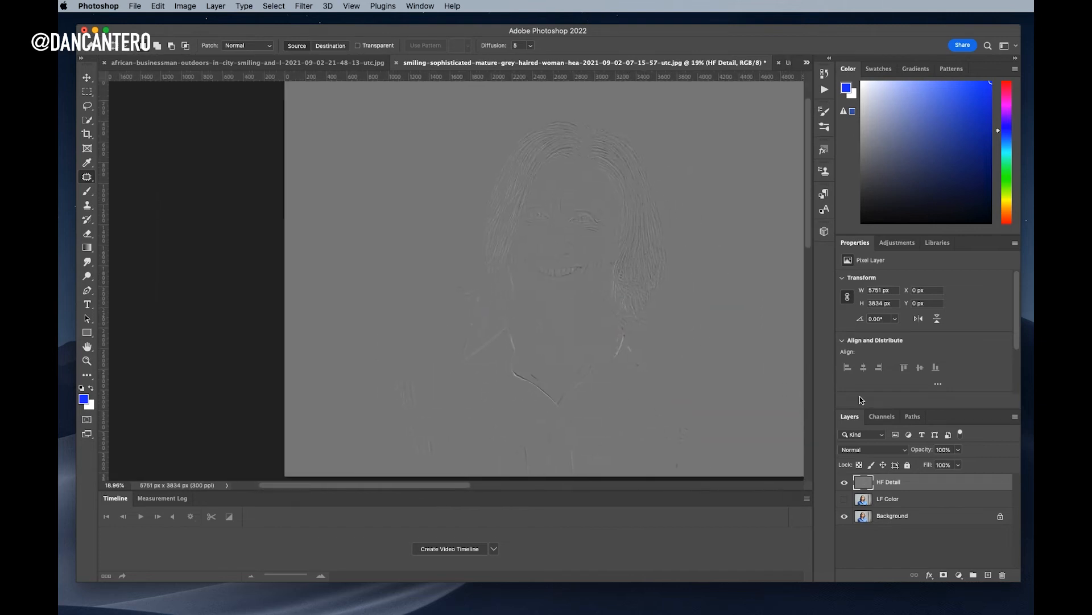
click(872, 449)
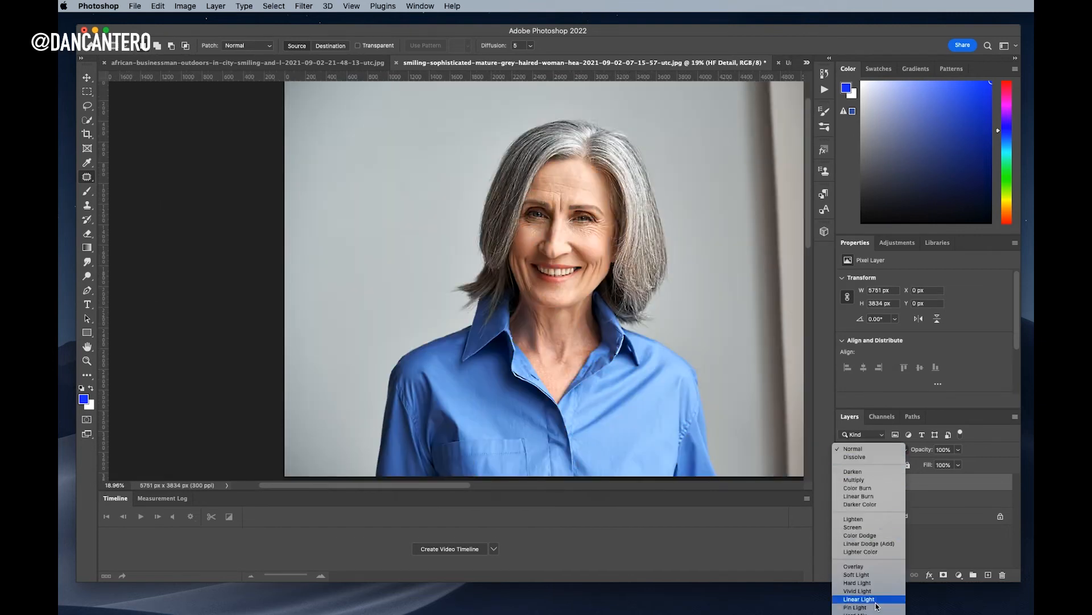
click(877, 599)
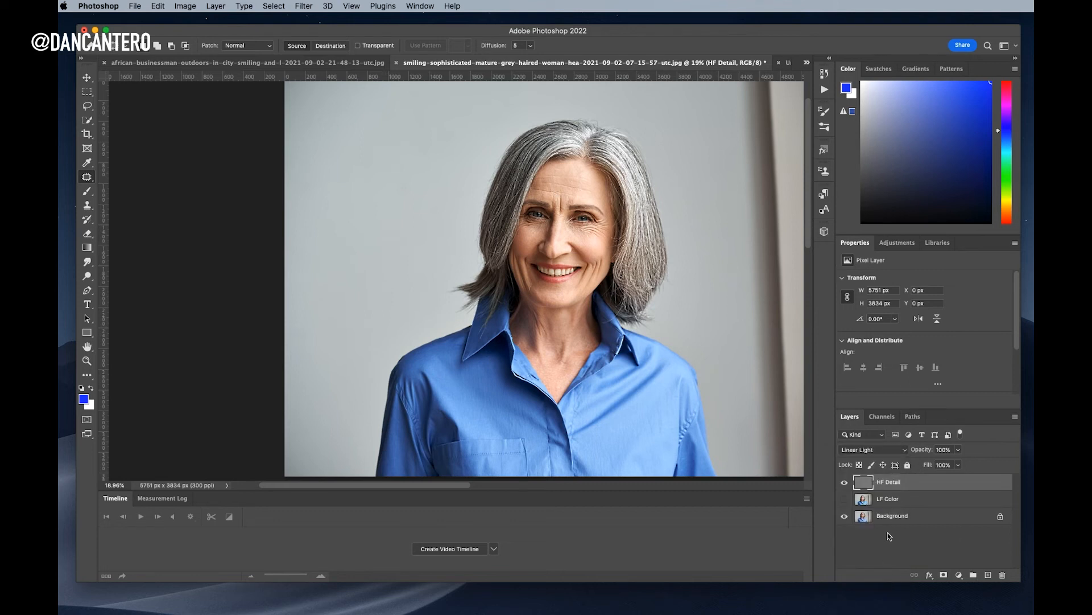
Turn LF Color back on, zoom into the shirt, and pick the Clone Stamp with LF Color selected
click(844, 500)
click(905, 500)
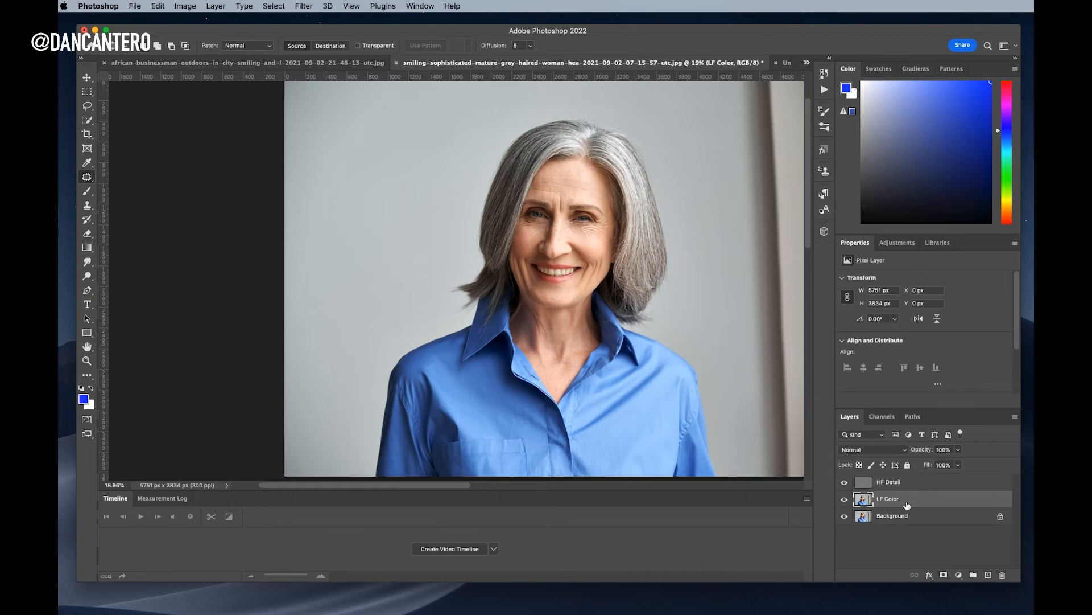
click(917, 484)
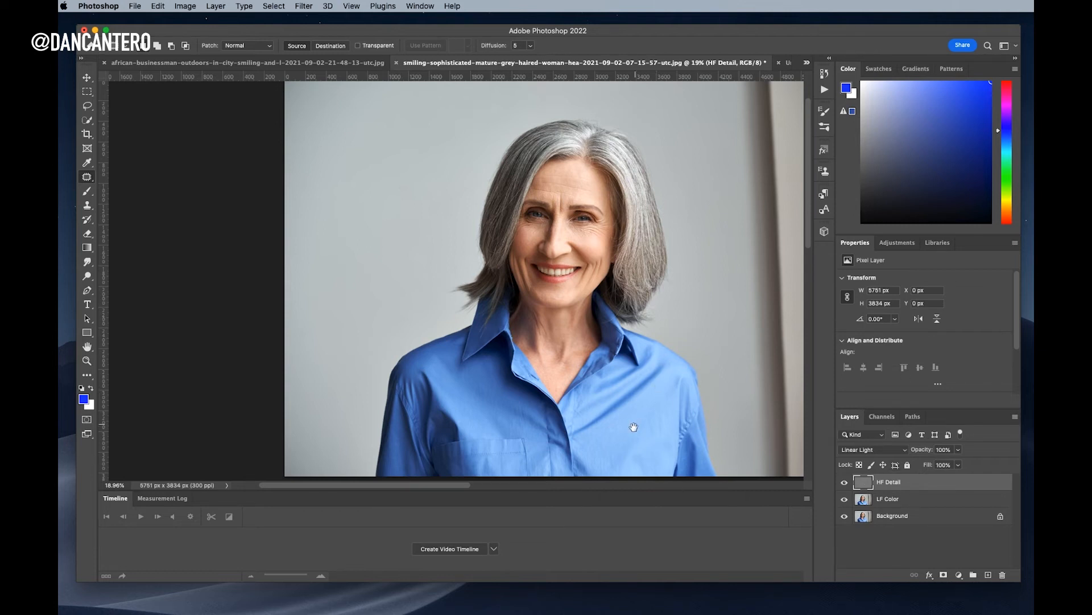
drag(669, 408, 642, 317)
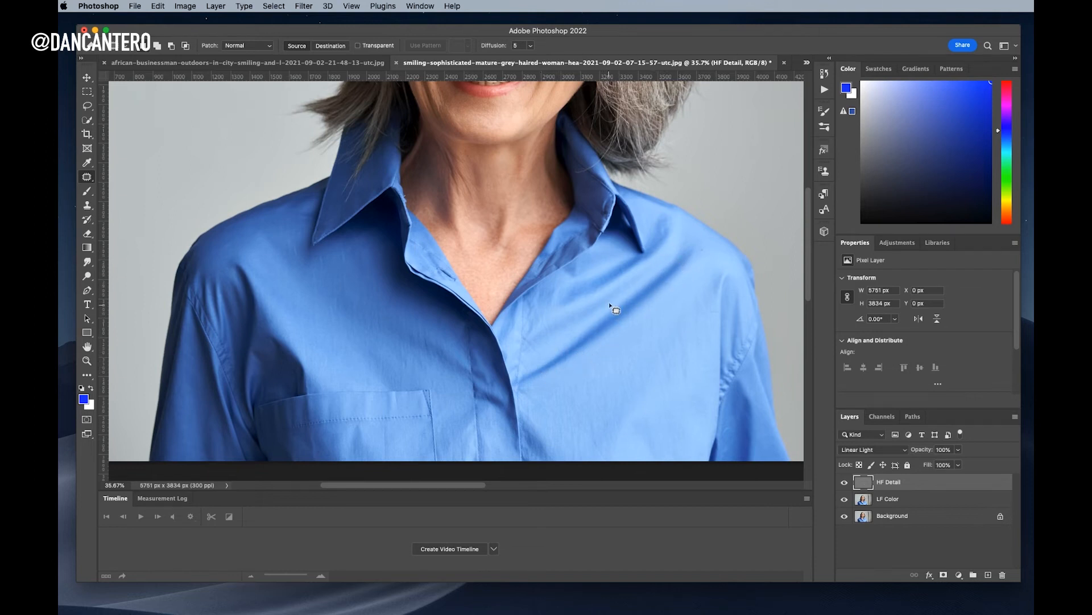
click(919, 500)
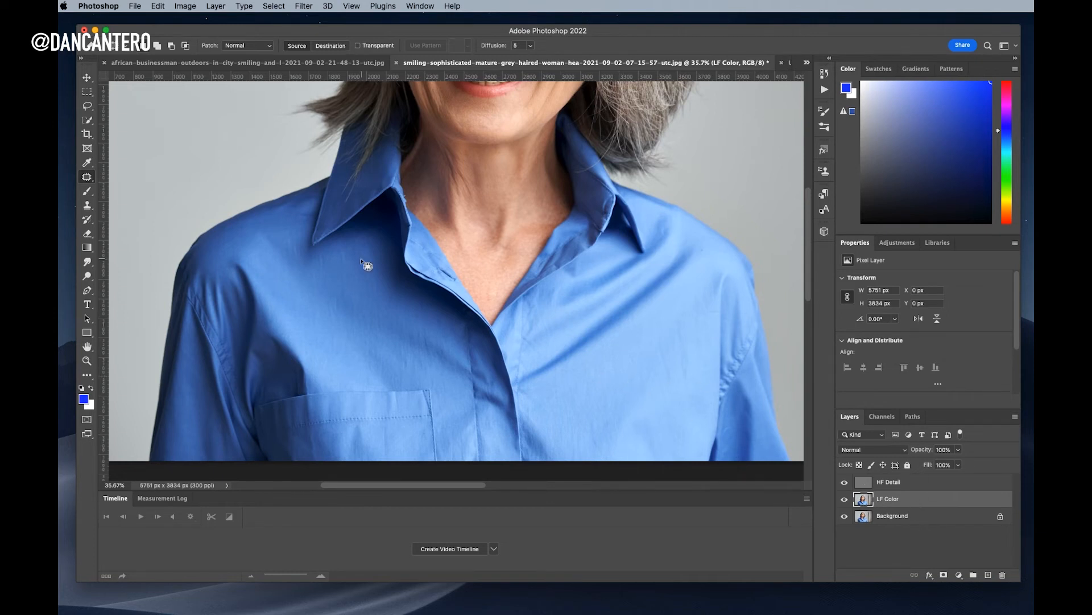
click(88, 206)
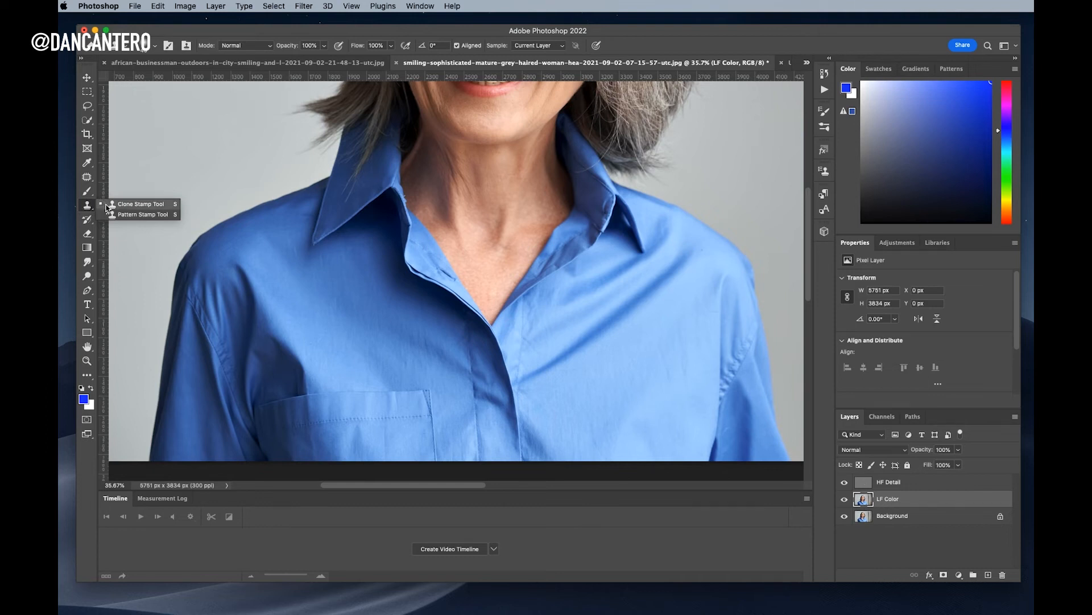
On LF Color, clone clean fabric over the right-side wrinkle and the dark spot beside the placket
click(108, 203)
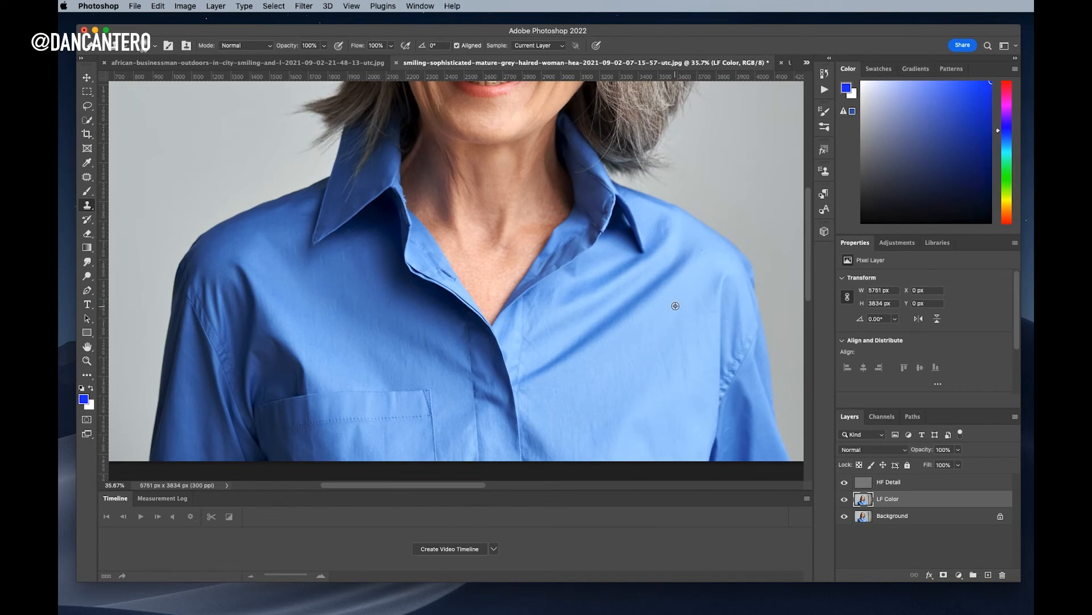
alt+click(691, 301)
mouse_move(690, 257)
mouse_down()
mouse_move(625, 321)
mouse_move(526, 380)
mouse_move(693, 252)
mouse_move(643, 291)
mouse_move(692, 263)
mouse_move(676, 283)
mouse_move(696, 256)
mouse_move(683, 253)
mouse_move(698, 252)
mouse_move(680, 246)
mouse_move(694, 241)
mouse_move(702, 262)
mouse_move(632, 341)
mouse_up()
drag(562, 386, 577, 385)
alt+click(550, 396)
drag(525, 385, 534, 385)
alt+click(578, 361)
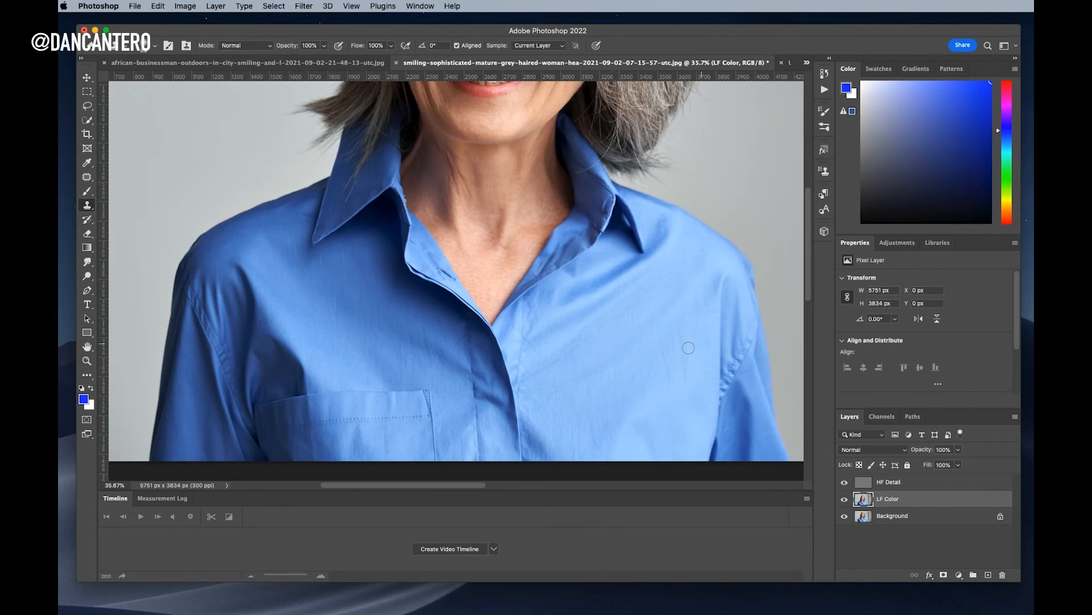
On HF Detail, clone clean texture over the shirt wrinkles, including the lower ones
click(926, 483)
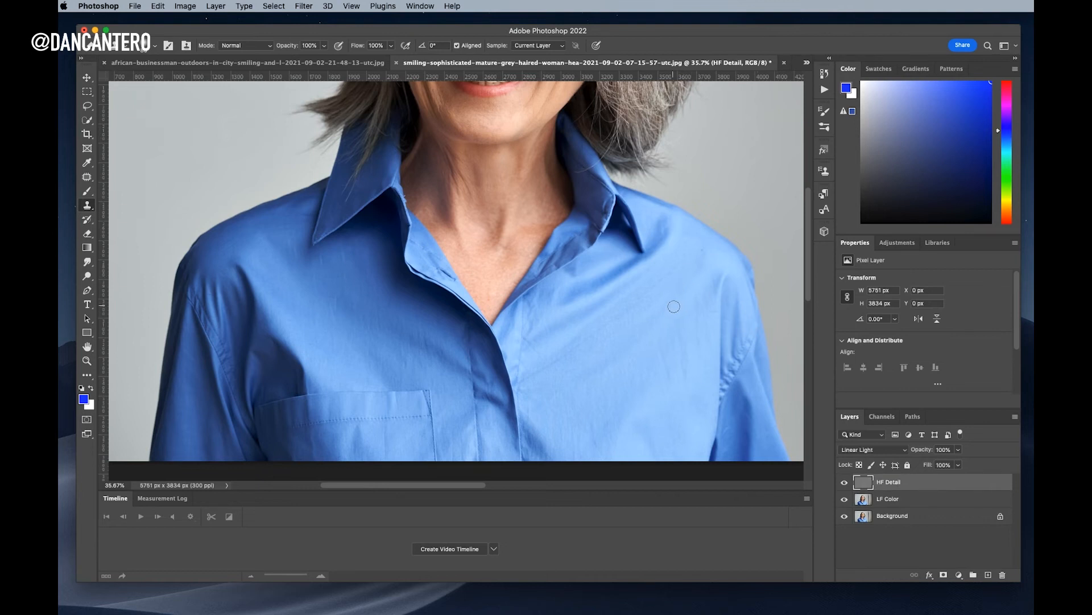
alt+click(682, 287)
drag(682, 266, 559, 361)
alt+click(643, 331)
mouse_move(637, 305)
mouse_down()
mouse_move(609, 333)
mouse_move(617, 335)
mouse_up()
Smooth the remaining shirt colour on LF Color, then group LF Color and HF Detail as Group 1
click(913, 500)
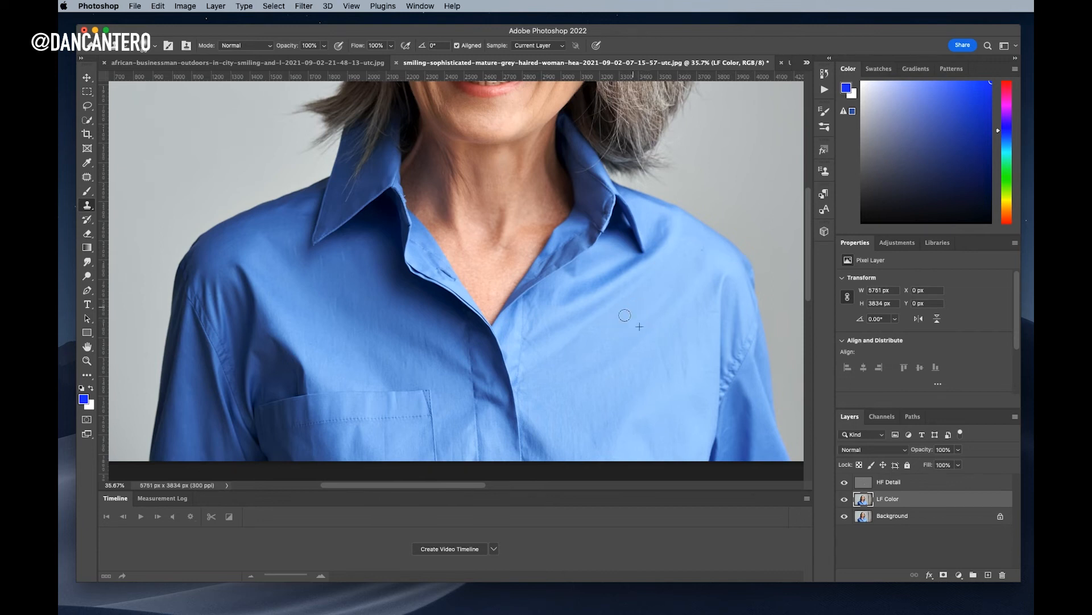
alt+click(545, 377)
drag(536, 370, 543, 363)
drag(587, 327, 599, 321)
drag(694, 338, 657, 340)
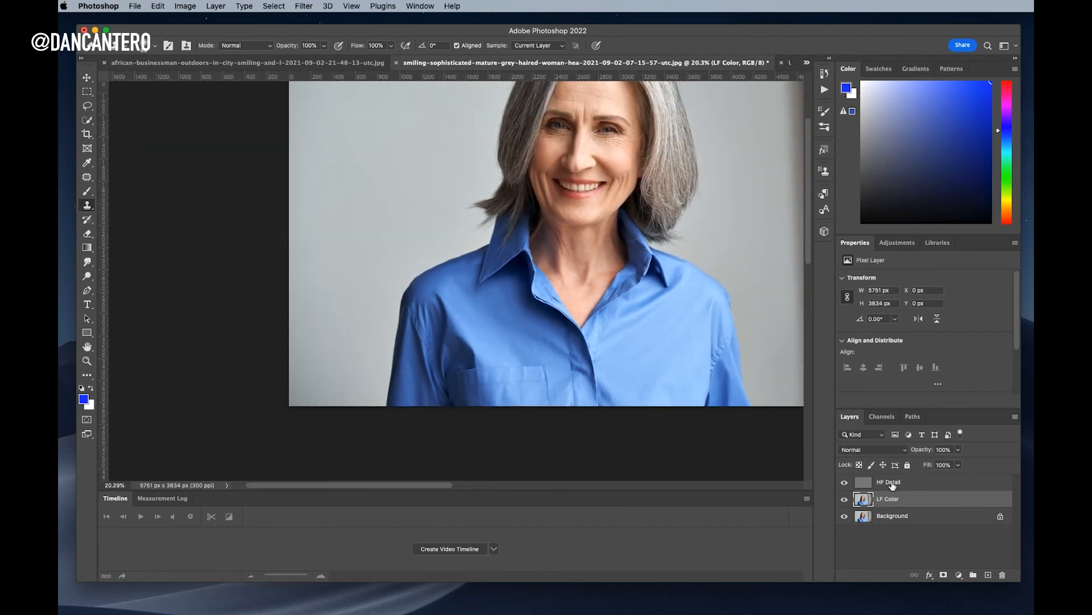
shift+click(913, 482)
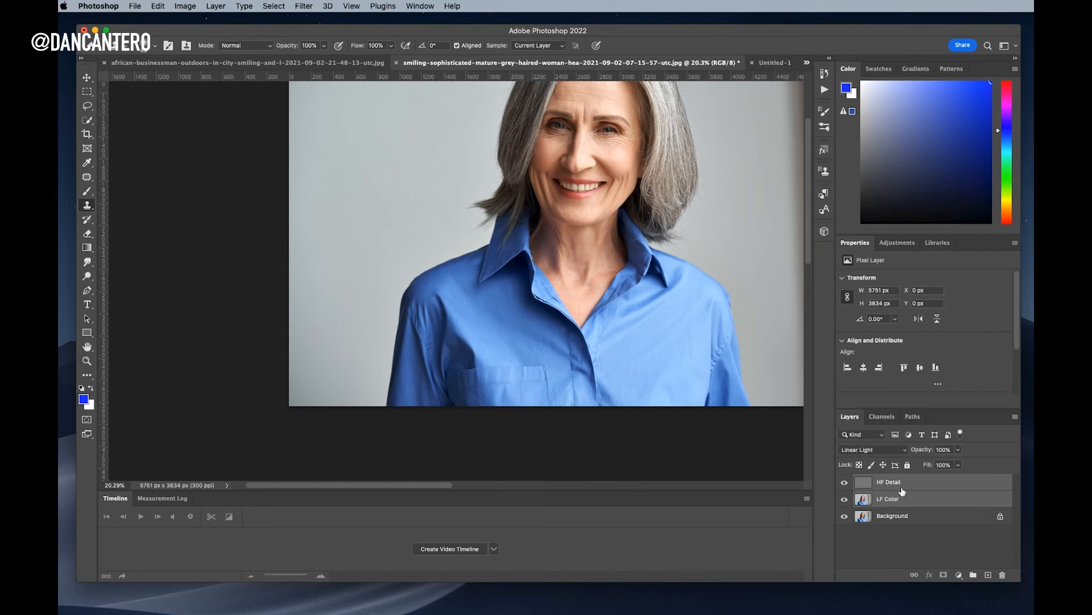
key(super+g)
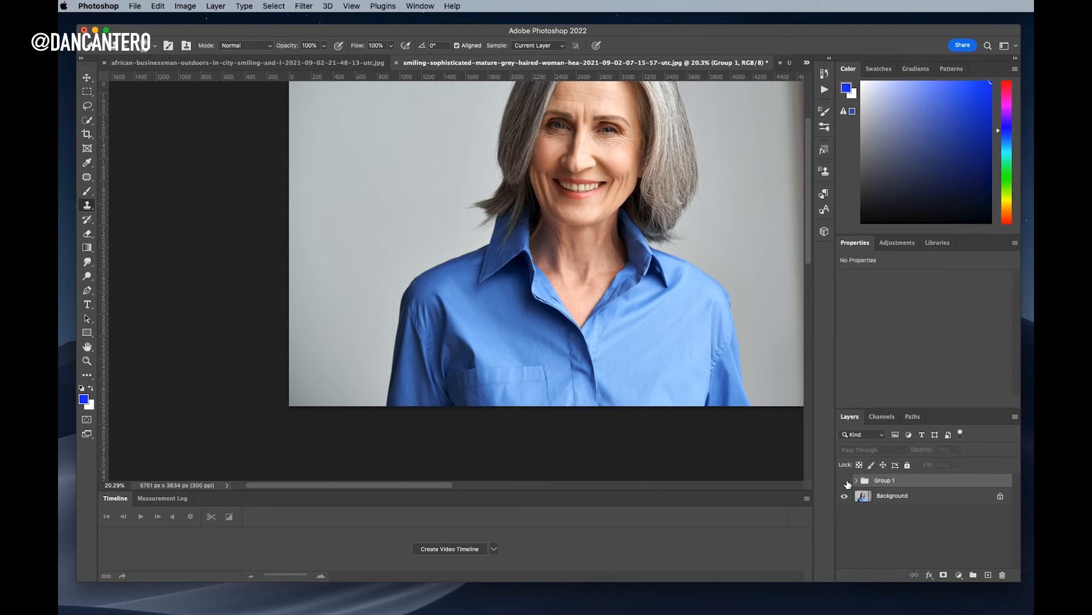
Toggle Group 1 off and on to compare the wrinkles before and after, and expand the group
click(844, 483)
click(845, 481)
click(856, 481)
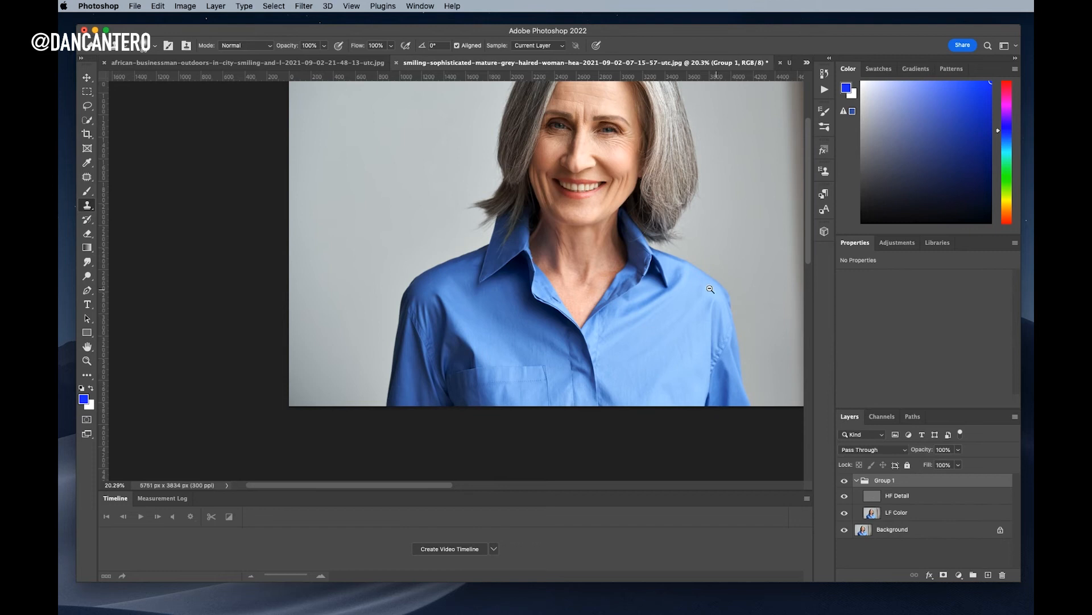
scroll(720, 291, up, 3)
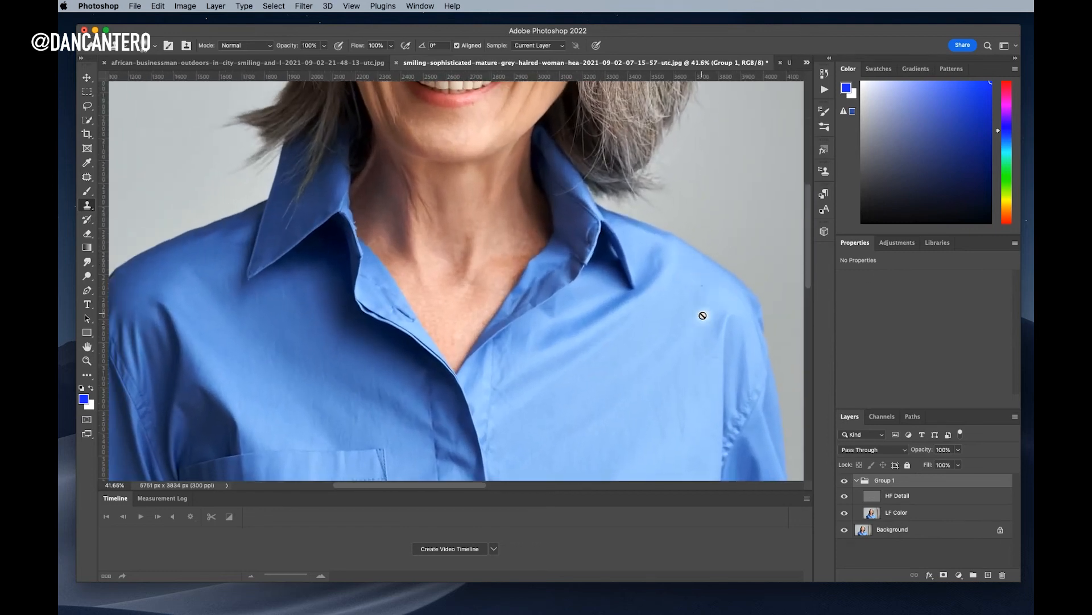
click(846, 482)
click(844, 484)
click(845, 484)
click(844, 484)
click(845, 482)
click(844, 483)
scroll(708, 341, down, 3)
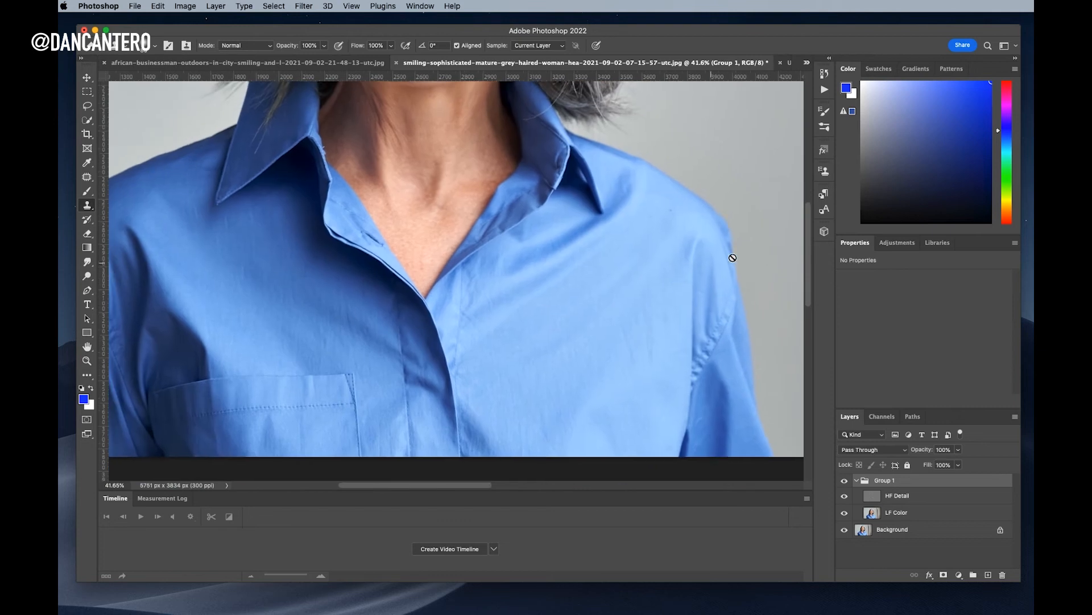
Choose the Mixer Brush Tool on LF Color and switch to the red-and-blue Untitled-1 test document
click(925, 514)
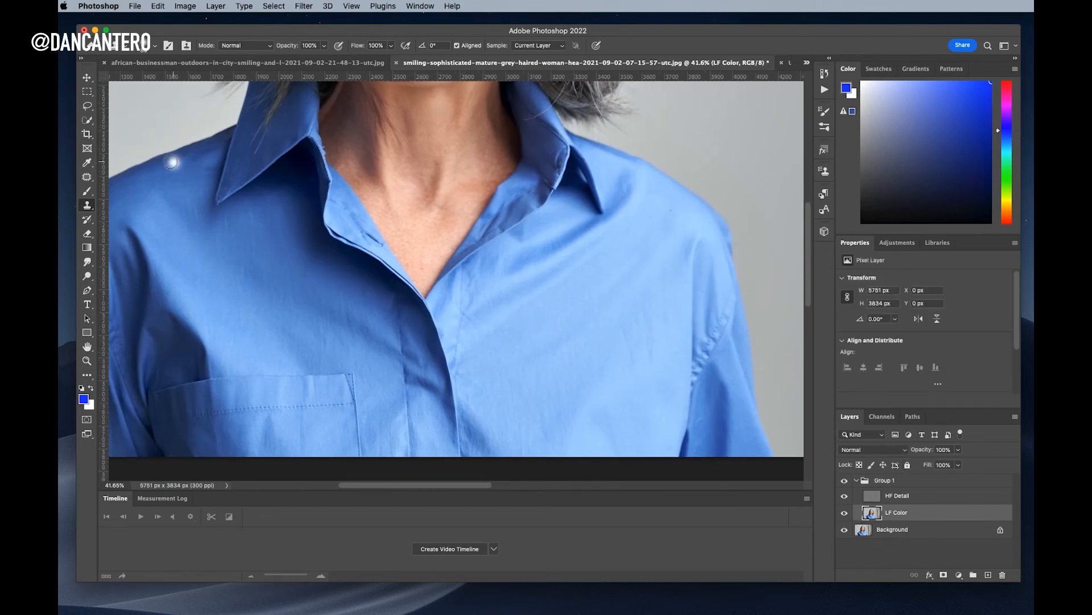
click(89, 193)
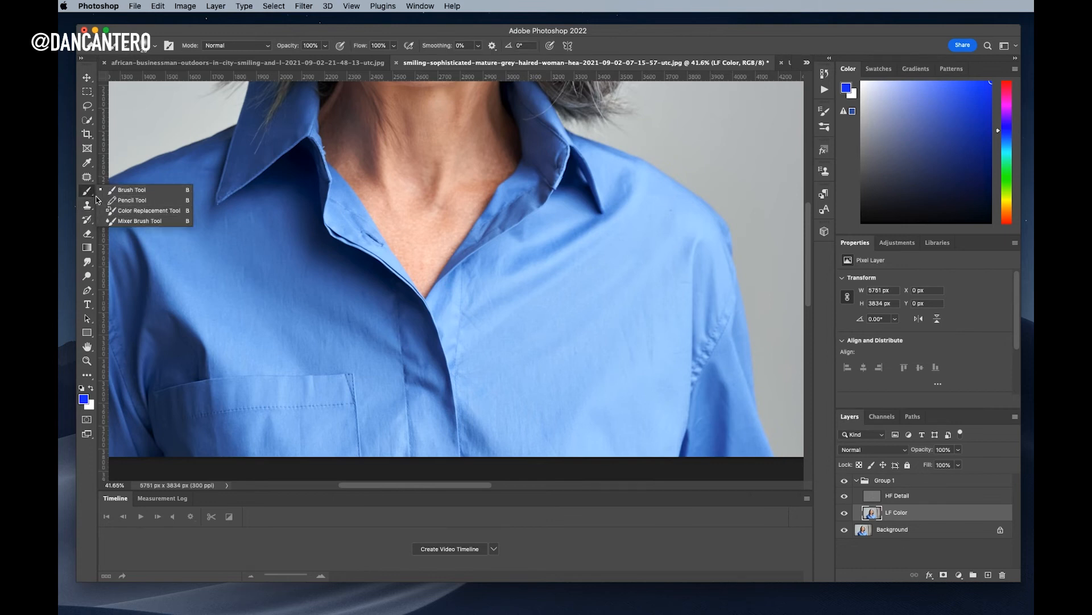
click(89, 194)
click(129, 221)
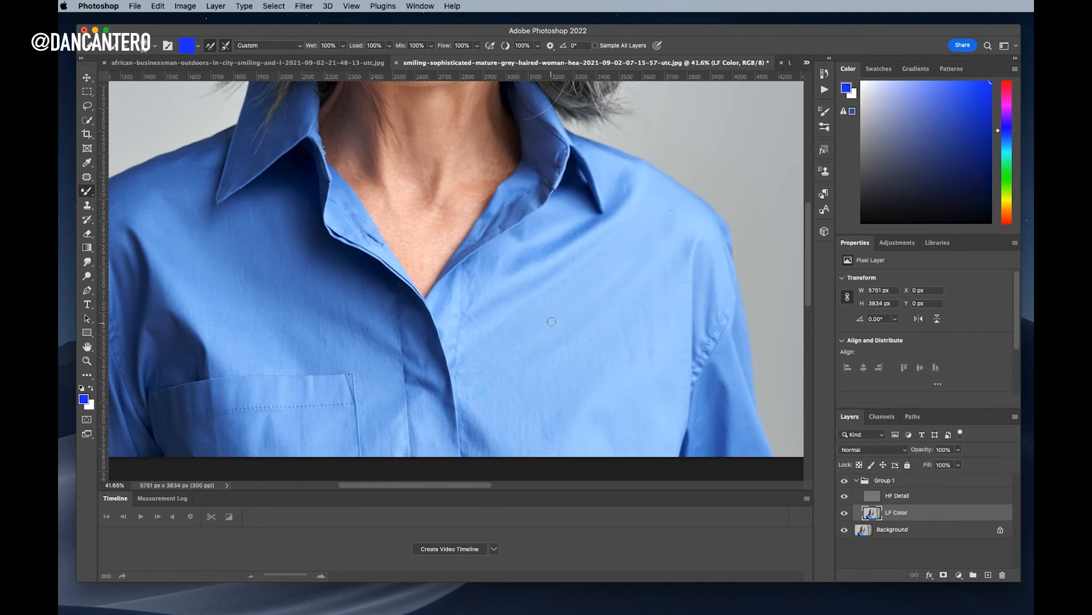
click(790, 64)
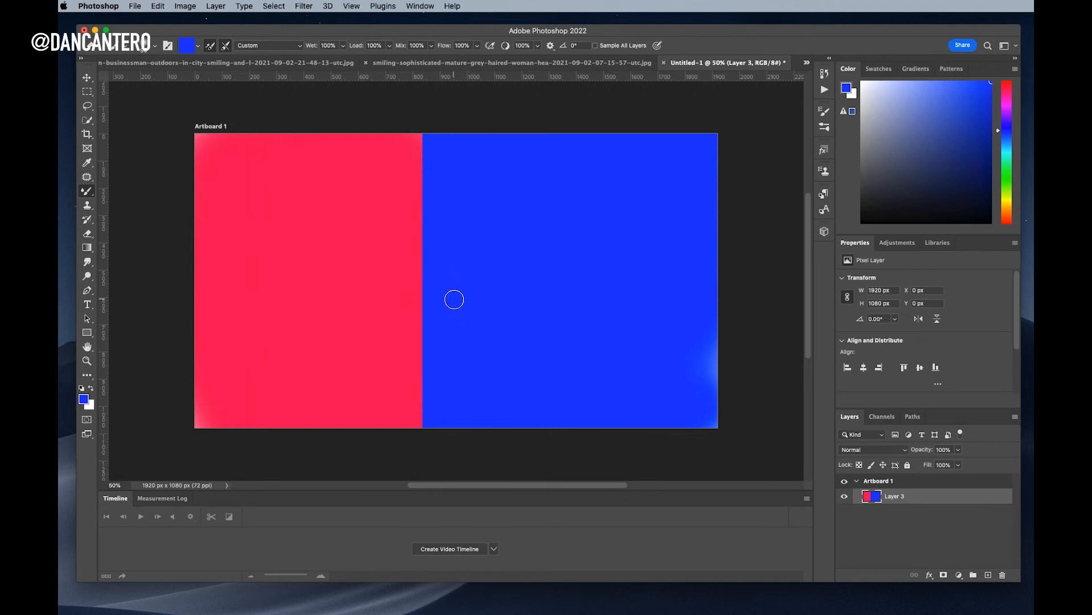
Smear blue into the red half with the Mixer Brush, enlarging the brush to soften the bottom edge
click(89, 192)
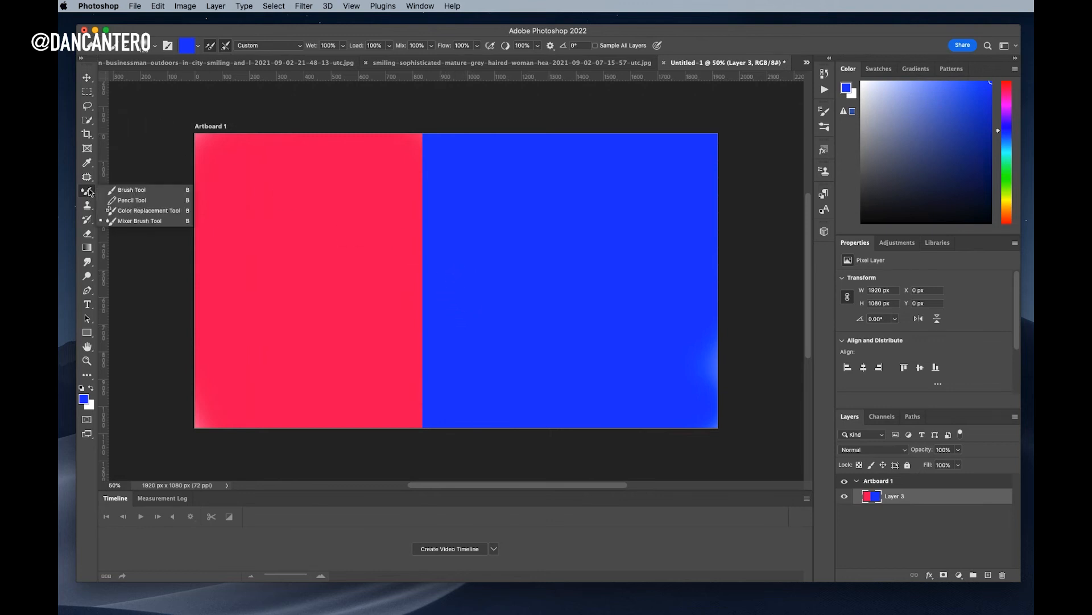
click(130, 220)
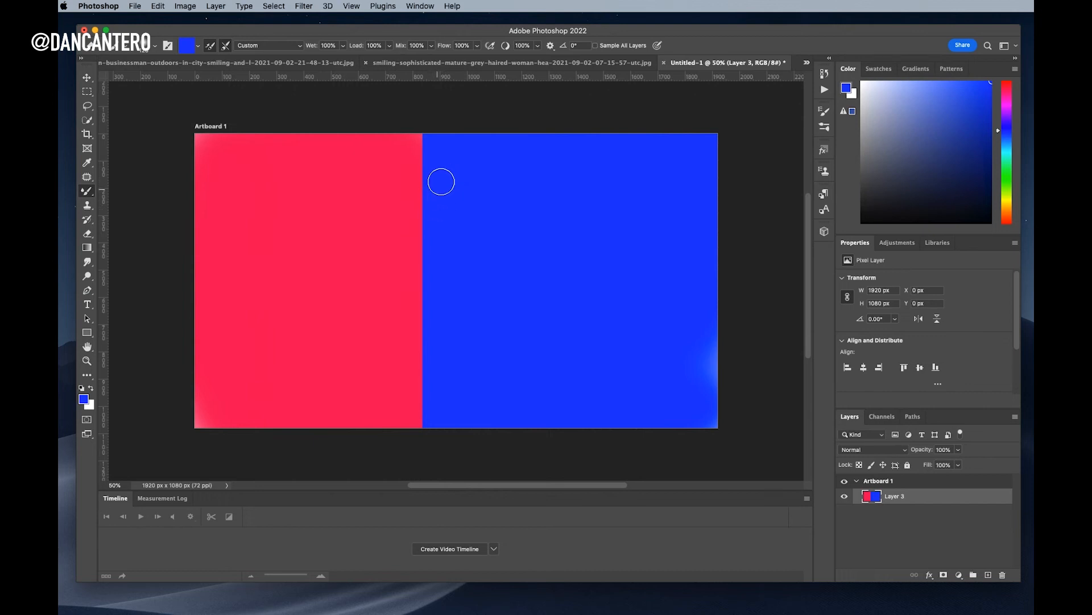
drag(442, 190, 398, 283)
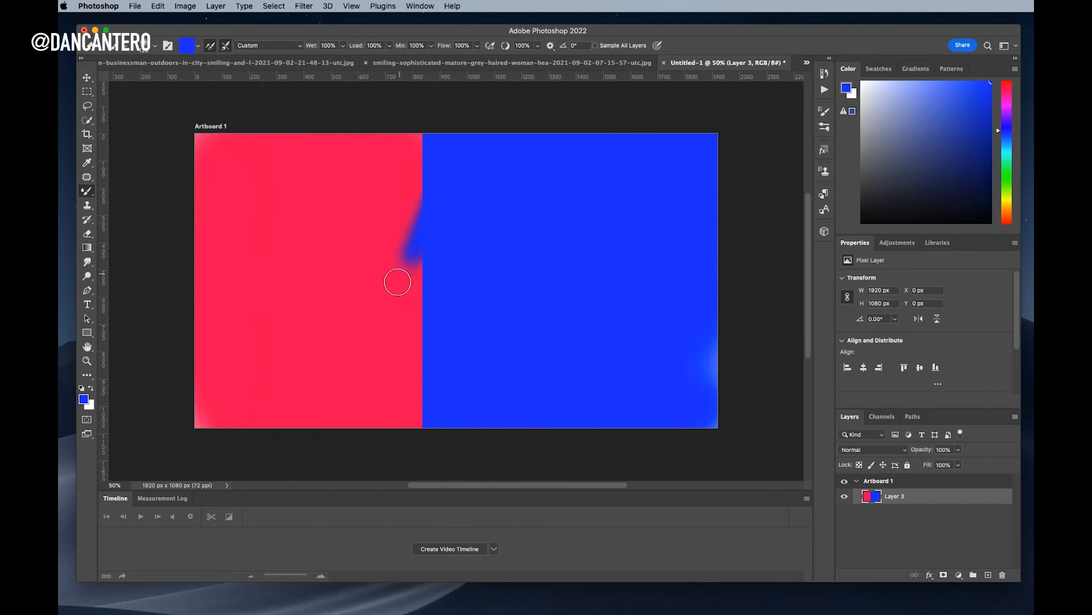
mouse_move(427, 222)
mouse_down()
mouse_move(417, 305)
mouse_move(426, 260)
mouse_move(432, 338)
mouse_move(416, 311)
mouse_move(411, 355)
mouse_move(424, 370)
mouse_move(443, 354)
mouse_move(423, 342)
mouse_move(416, 356)
mouse_move(420, 399)
mouse_move(461, 388)
mouse_move(416, 385)
mouse_move(416, 375)
mouse_move(431, 365)
mouse_move(408, 397)
mouse_move(435, 423)
mouse_move(442, 391)
mouse_move(408, 371)
mouse_move(406, 358)
mouse_move(426, 296)
mouse_move(434, 211)
mouse_move(409, 190)
mouse_move(404, 213)
mouse_move(429, 164)
mouse_move(410, 140)
mouse_move(404, 173)
mouse_move(433, 134)
mouse_move(399, 137)
mouse_move(405, 156)
mouse_move(437, 132)
mouse_move(414, 131)
mouse_move(407, 151)
mouse_move(425, 121)
mouse_move(402, 215)
mouse_move(441, 250)
mouse_move(420, 140)
mouse_move(427, 191)
mouse_move(441, 156)
mouse_move(429, 137)
mouse_move(392, 168)
mouse_move(404, 187)
mouse_move(420, 161)
mouse_move(397, 170)
mouse_move(406, 200)
mouse_move(438, 172)
mouse_move(395, 269)
mouse_move(411, 364)
mouse_up()
key(bracketright)
key(bracketright)
key(bracketright)
key(bracketright)
key(bracketright)
mouse_move(432, 383)
mouse_down()
mouse_move(440, 403)
mouse_move(454, 391)
mouse_move(425, 424)
mouse_move(383, 406)
mouse_move(398, 291)
mouse_move(416, 328)
mouse_move(423, 444)
mouse_up()
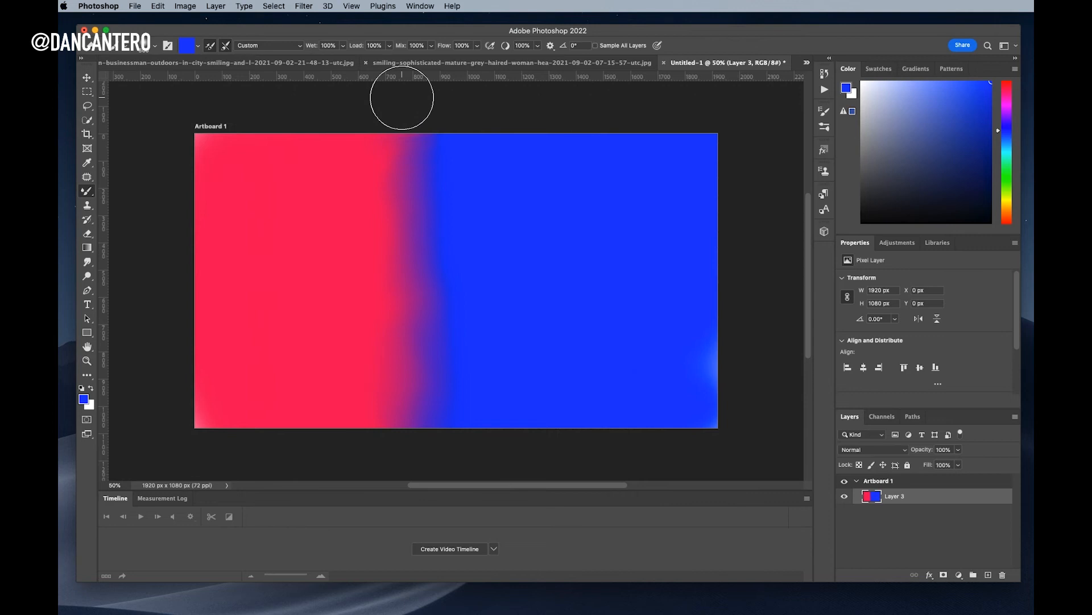
Back on the woman's photo, toggle HF Detail and Group 1 to compare, leaving the retouch visible
click(611, 66)
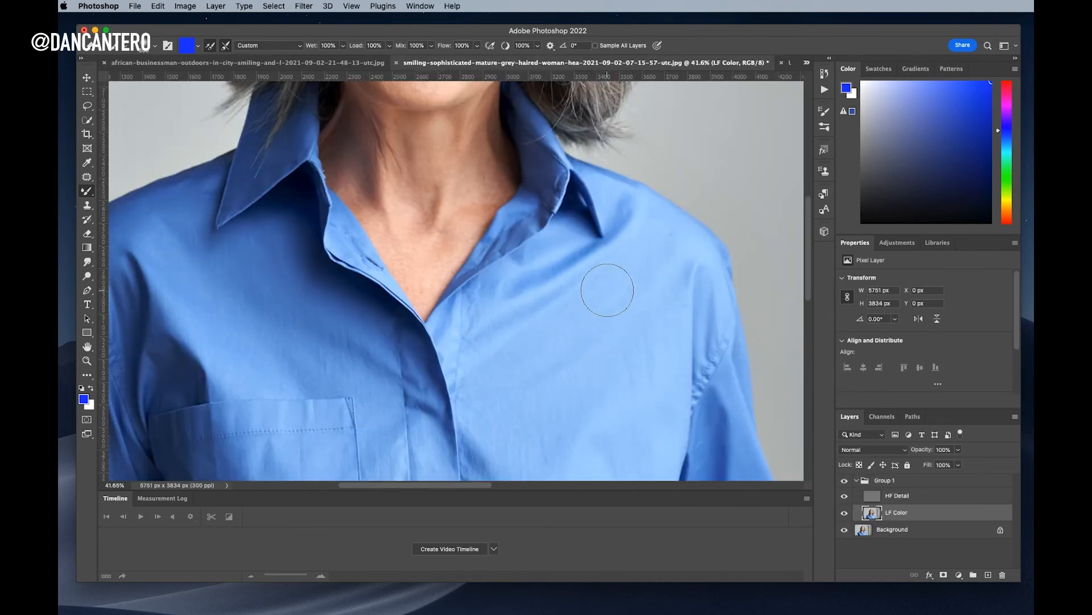
click(844, 482)
click(845, 494)
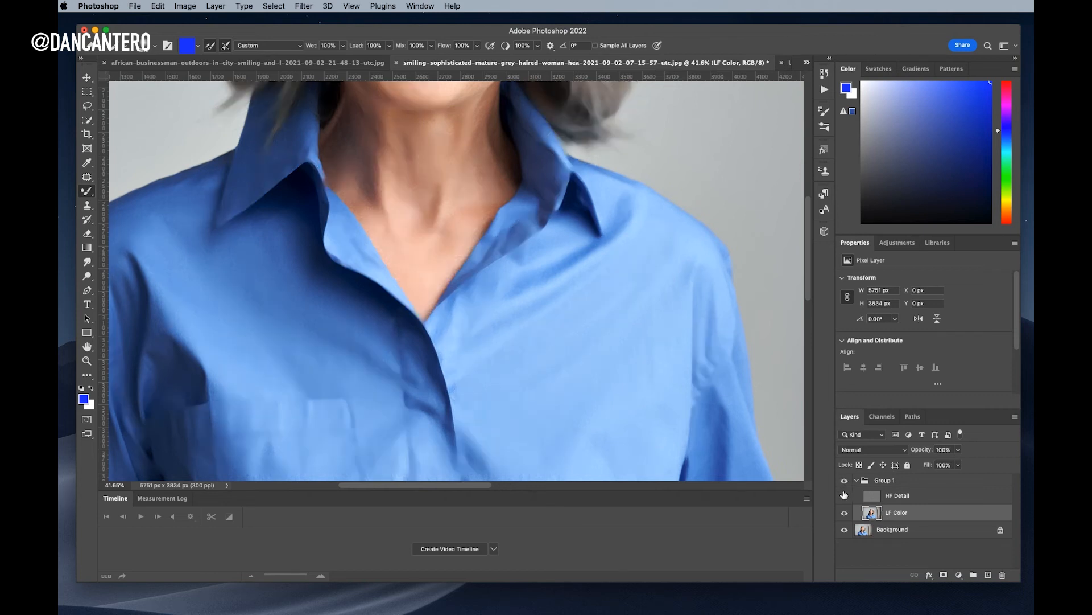
click(845, 495)
click(845, 482)
click(845, 482)
click(846, 483)
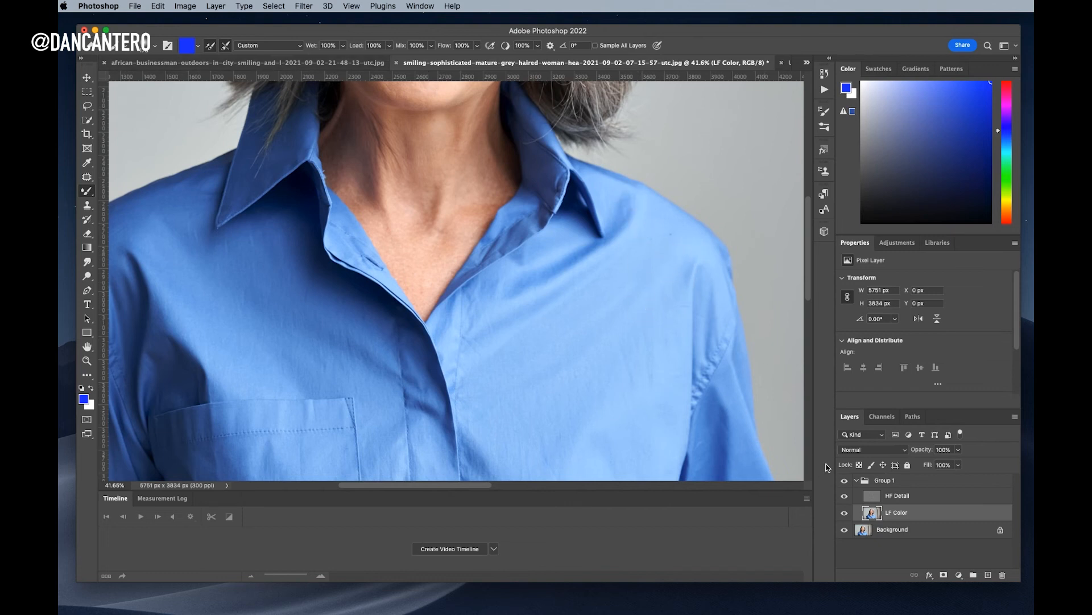
click(91, 198)
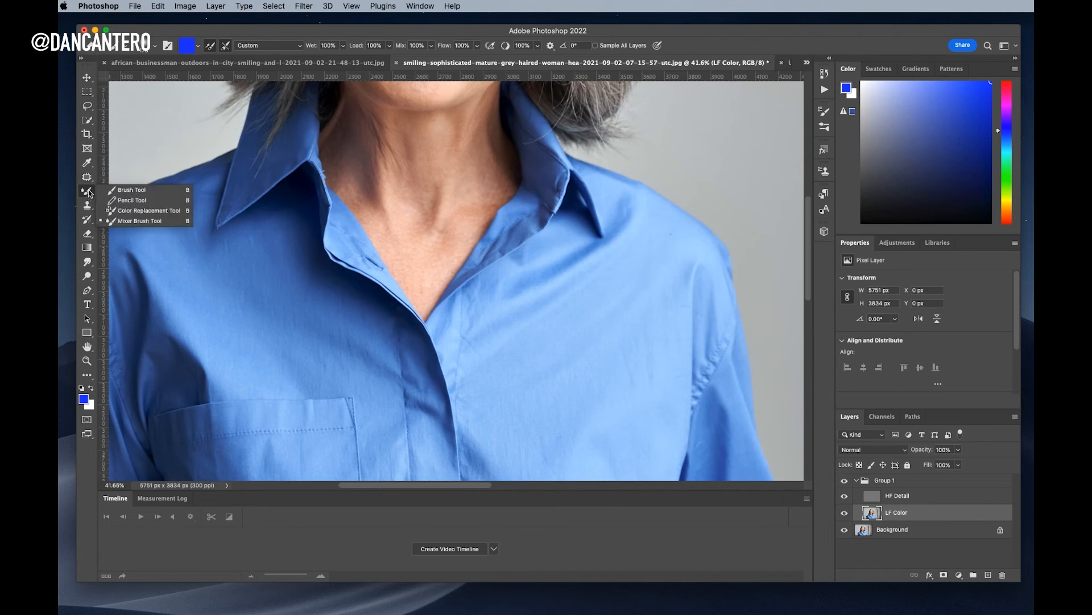
click(308, 37)
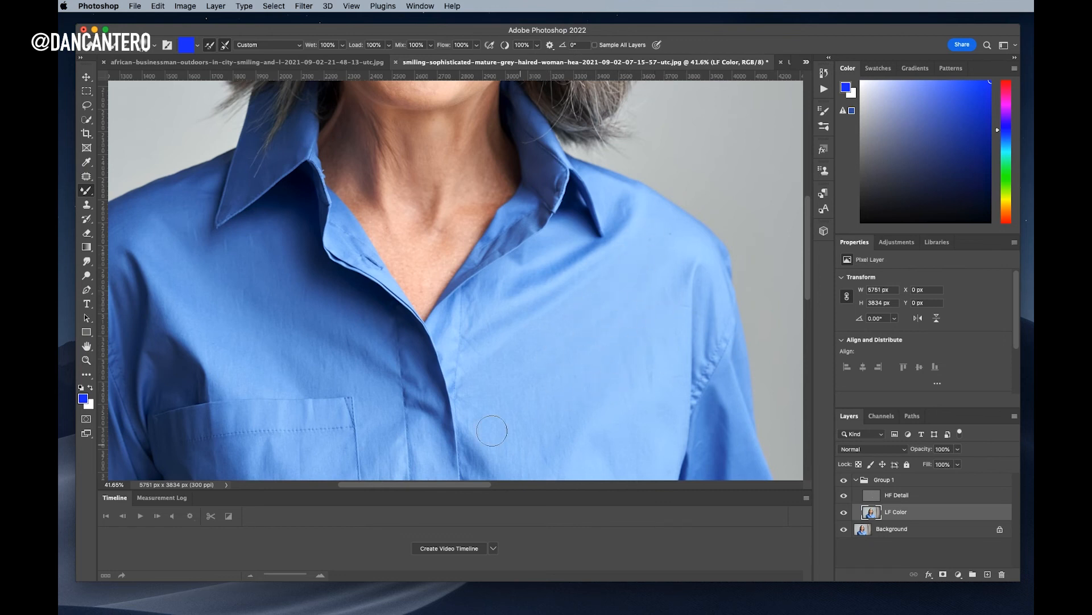
Toggle Group 1 repeatedly to compare the shirt before and after retouching
click(845, 481)
click(844, 482)
click(844, 482)
click(843, 481)
click(840, 483)
click(844, 481)
click(845, 480)
click(845, 481)
Blend away the bright fold below the pocket's top edge on LF Color, then shrink the Mixer Brush
drag(552, 356, 630, 229)
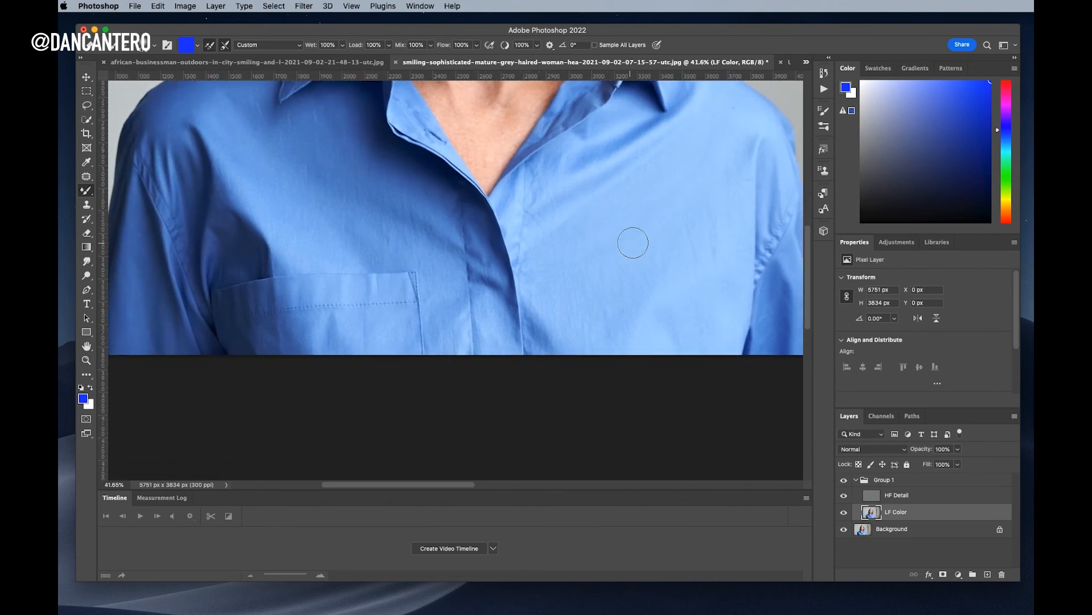
drag(714, 258, 712, 257)
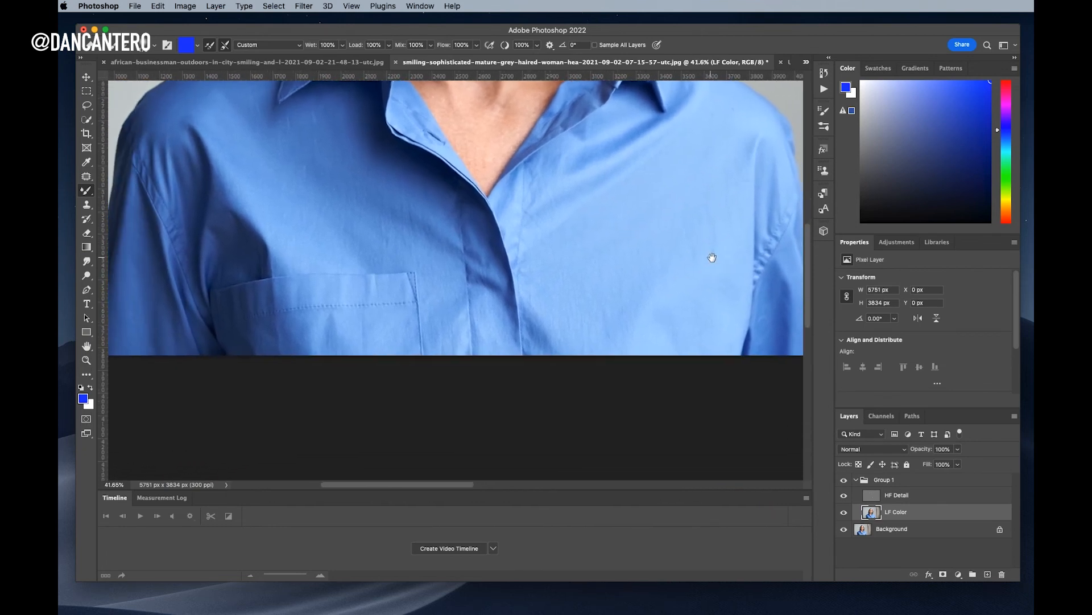
mouse_move(654, 190)
mouse_down()
mouse_move(641, 316)
mouse_move(727, 246)
mouse_move(651, 227)
mouse_move(707, 237)
mouse_move(535, 312)
mouse_move(512, 274)
mouse_move(549, 290)
mouse_move(568, 278)
mouse_up()
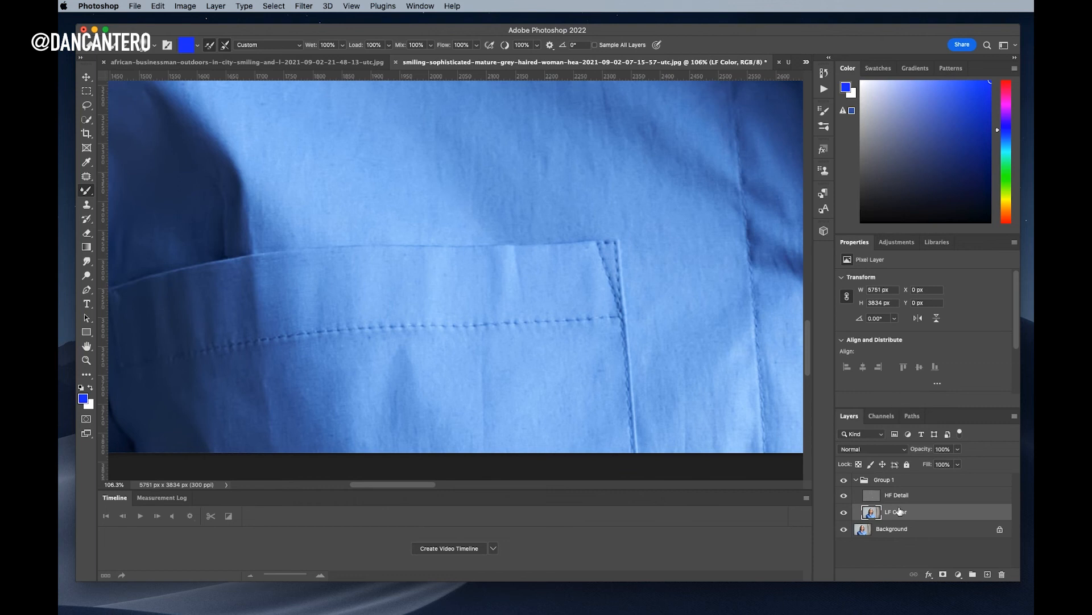
mouse_move(507, 257)
mouse_down()
mouse_move(507, 283)
mouse_move(525, 272)
mouse_move(530, 239)
mouse_move(533, 264)
mouse_move(518, 259)
mouse_move(527, 287)
mouse_move(499, 259)
mouse_move(524, 257)
mouse_move(506, 255)
mouse_move(498, 269)
mouse_move(523, 267)
mouse_up()
key(bracketleft)
key(bracketleft)
key(bracketleft)
key(bracketleft)
key(bracketleft)
click(921, 499)
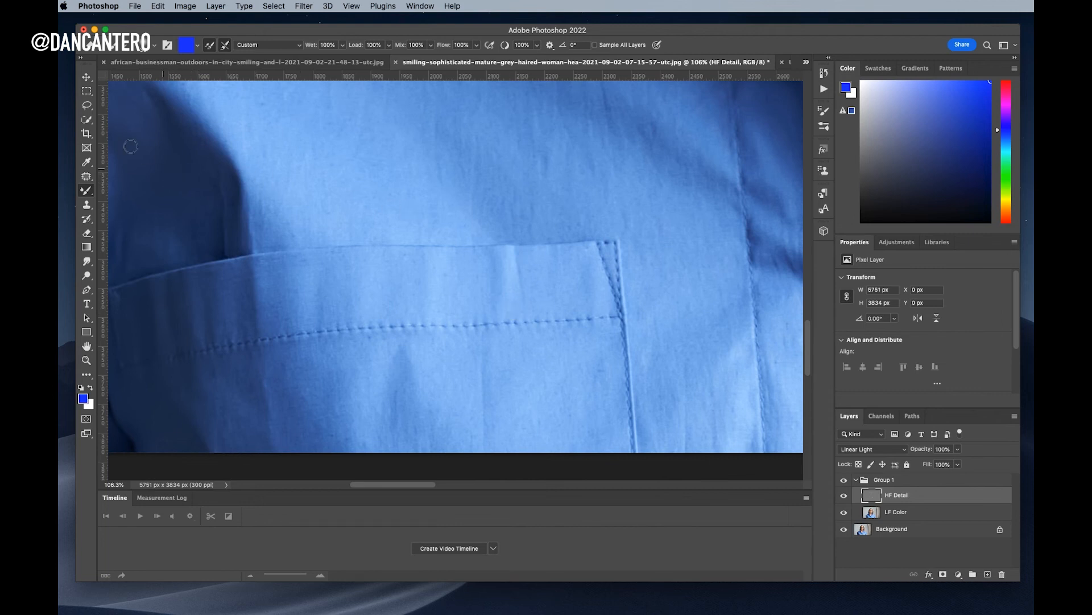
On HF Detail, clone clean fabric texture over the pocket fold and the brown spot
click(87, 206)
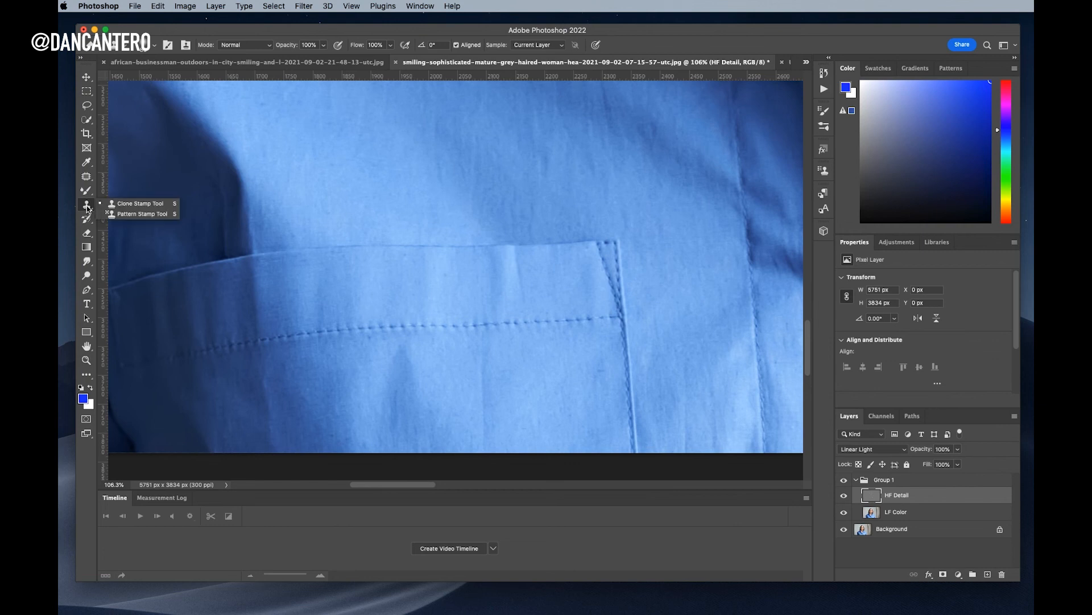
alt+click(567, 281)
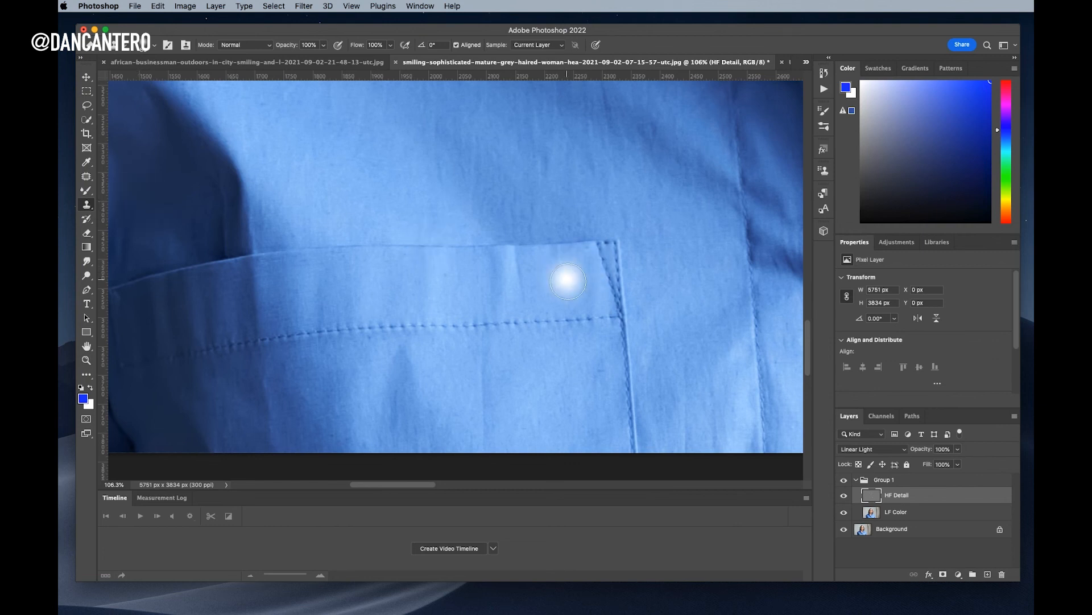
alt+click(537, 259)
drag(516, 254, 516, 271)
scroll(605, 262, down, 2)
scroll(606, 261, down, 1)
scroll(606, 261, up, 4)
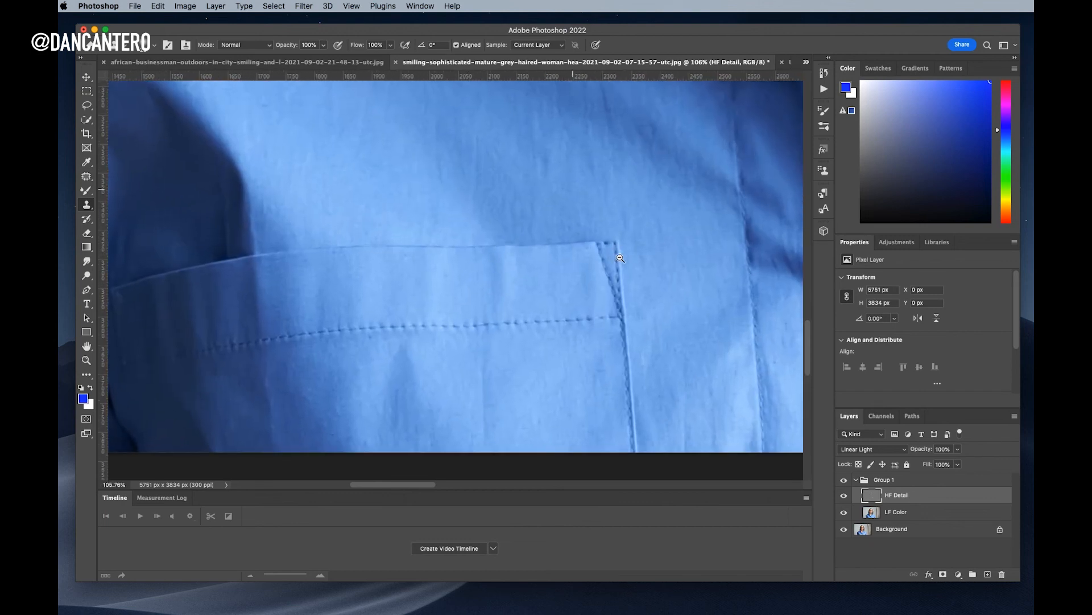
click(505, 290)
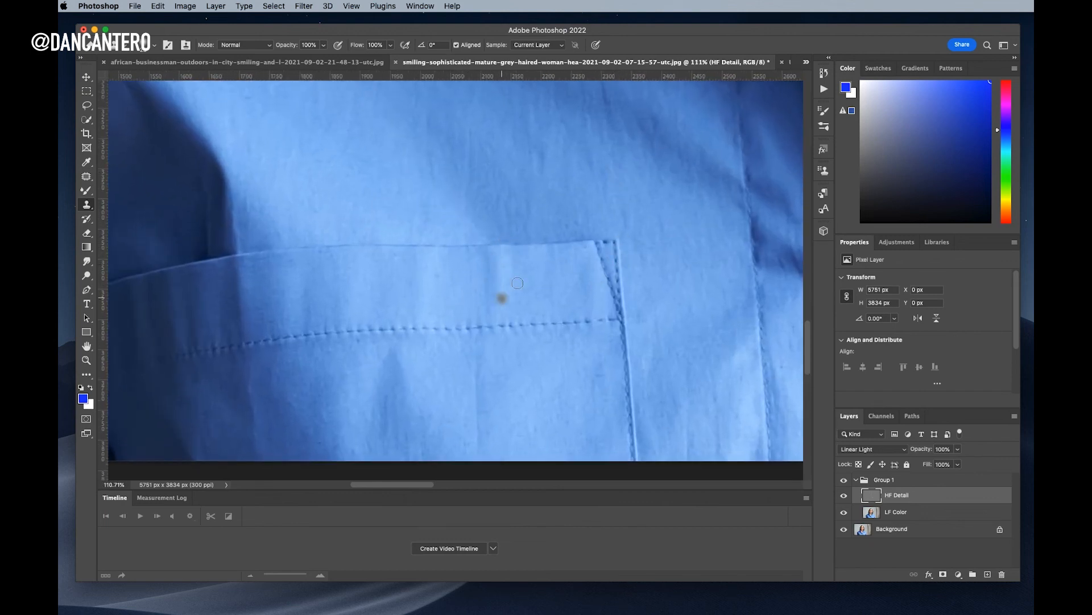
scroll(607, 271, down, 2)
scroll(608, 271, down, 1)
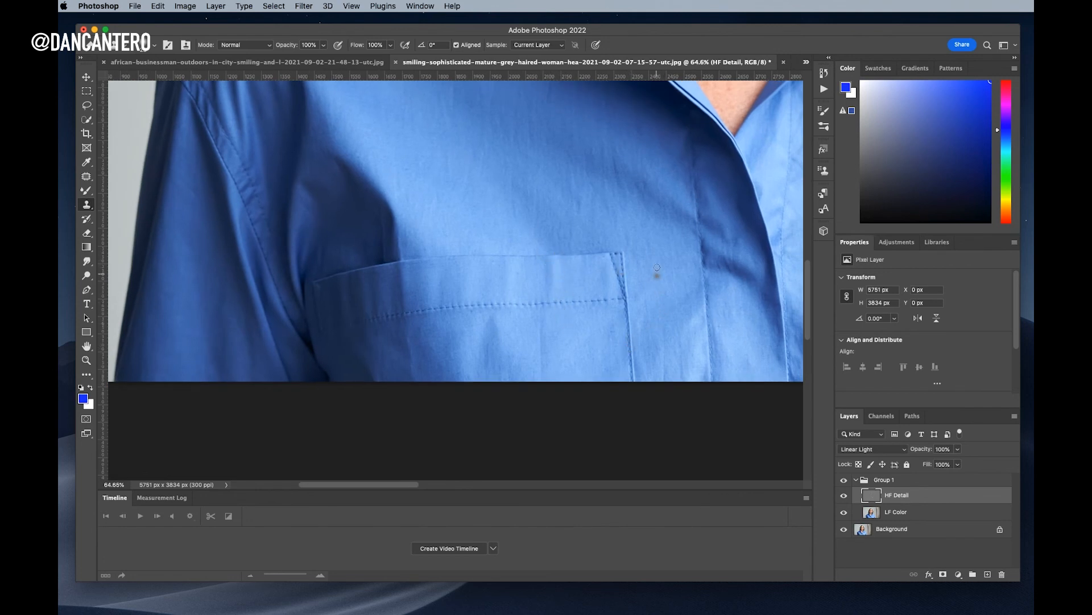
On LF Color, clone lighter fabric tone over the pocket band, undoing one bad stroke
click(908, 514)
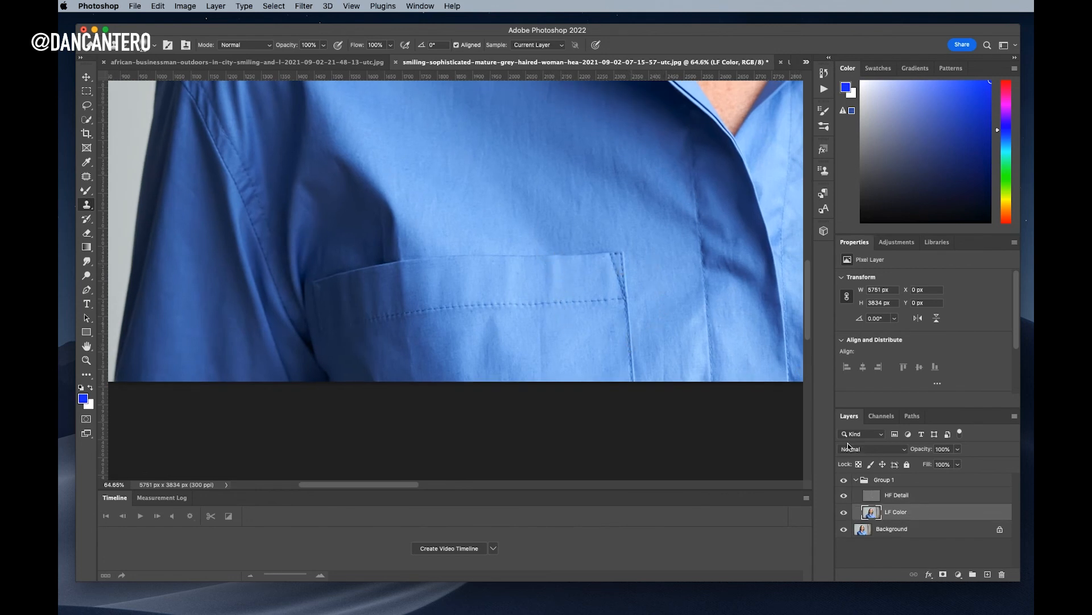
scroll(597, 273, up, 5)
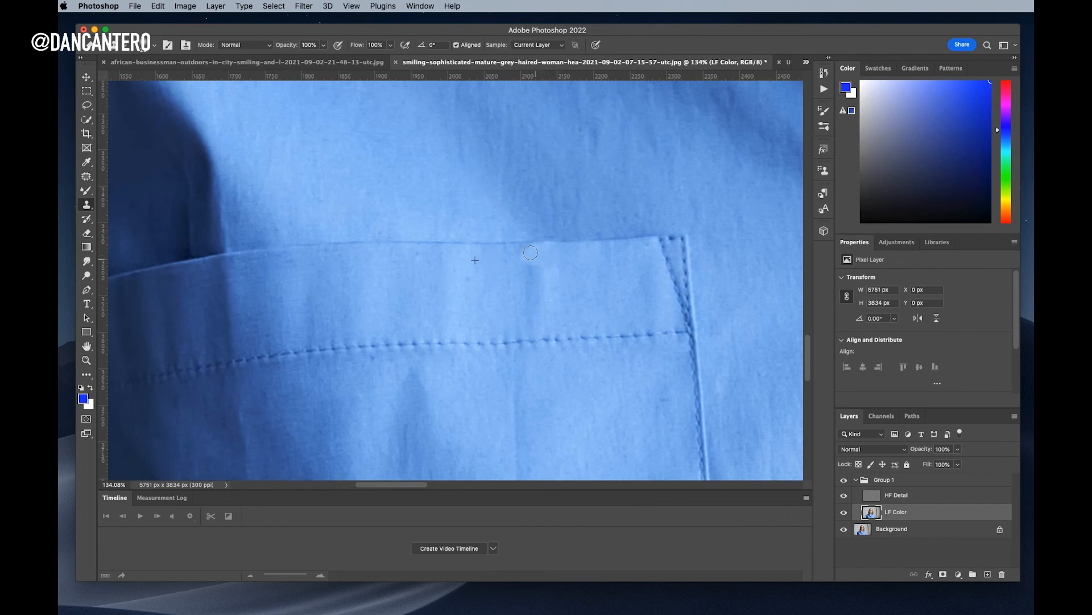
drag(512, 256, 524, 261)
key(super+z)
mouse_move(541, 279)
mouse_down()
mouse_move(556, 304)
mouse_move(555, 272)
mouse_up()
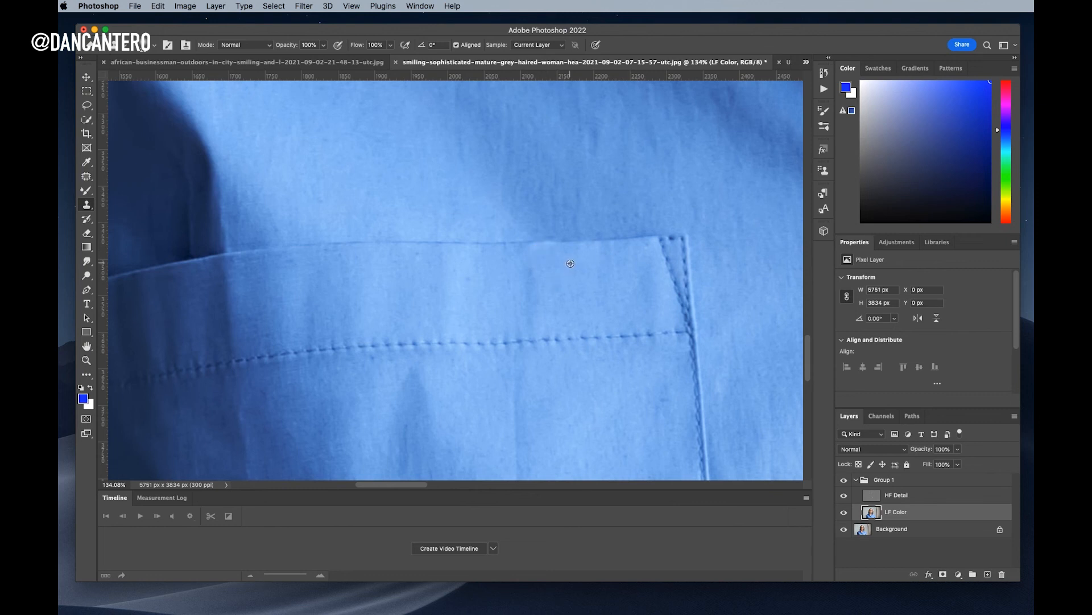
drag(544, 254, 535, 249)
scroll(611, 307, down, 5)
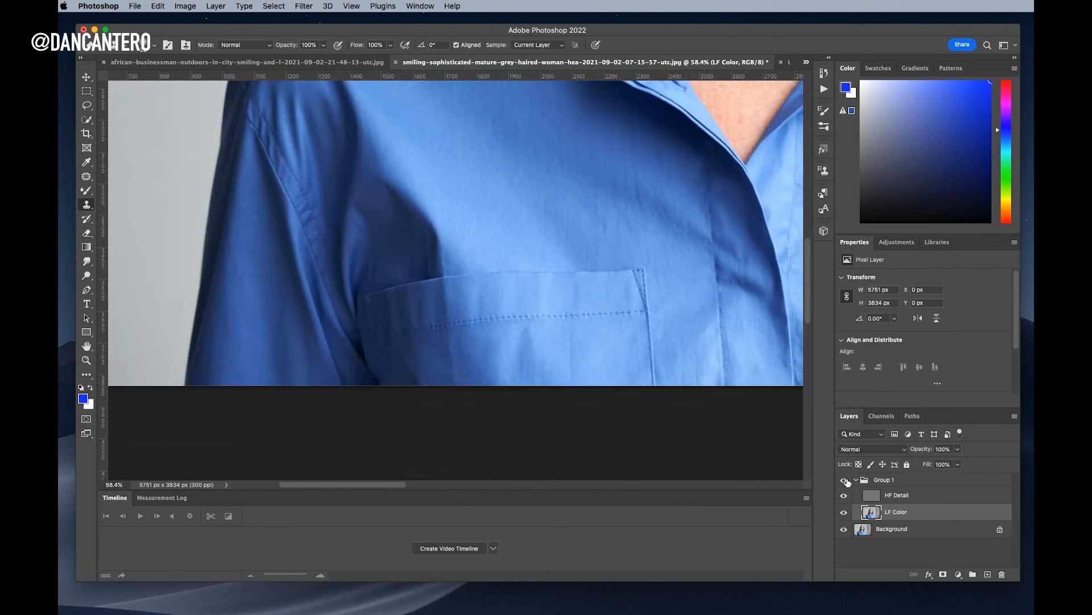
Toggle Group 1 to compare before and after, leaving the retouch visible
click(845, 480)
click(844, 481)
click(845, 480)
click(845, 481)
scroll(593, 259, up, 5)
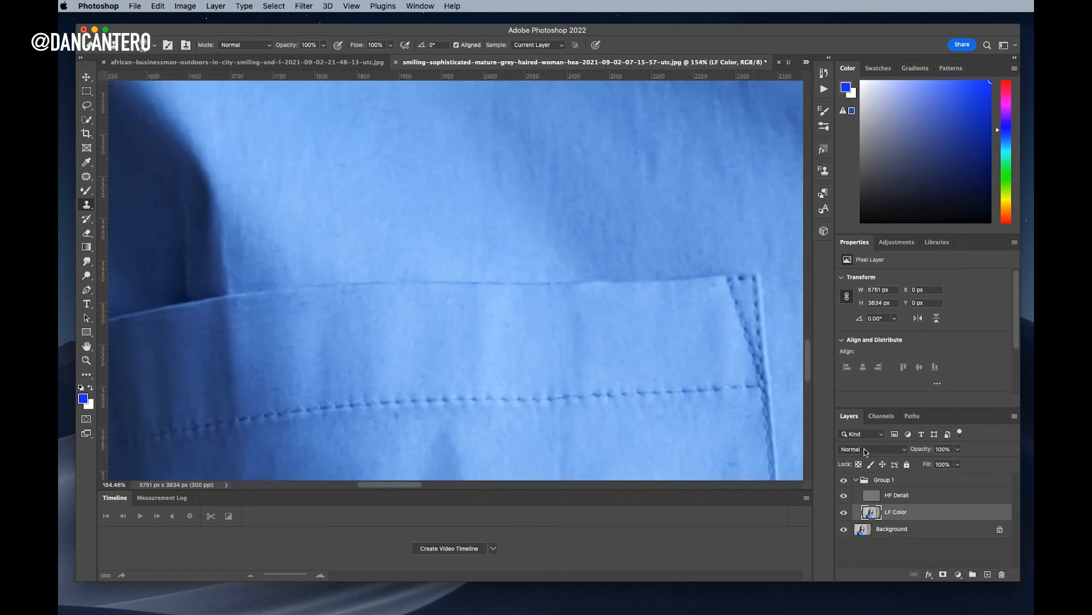
Switch back to the Mixer Brush and zoom out to about 24% to see the whole woman
drag(86, 191, 117, 218)
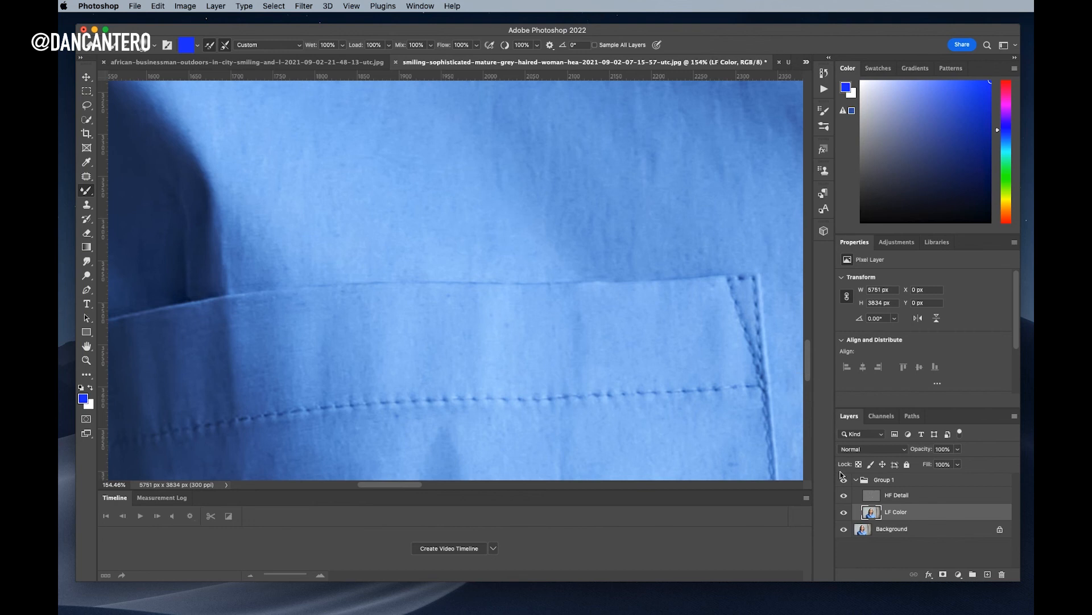
scroll(615, 349, down, 5)
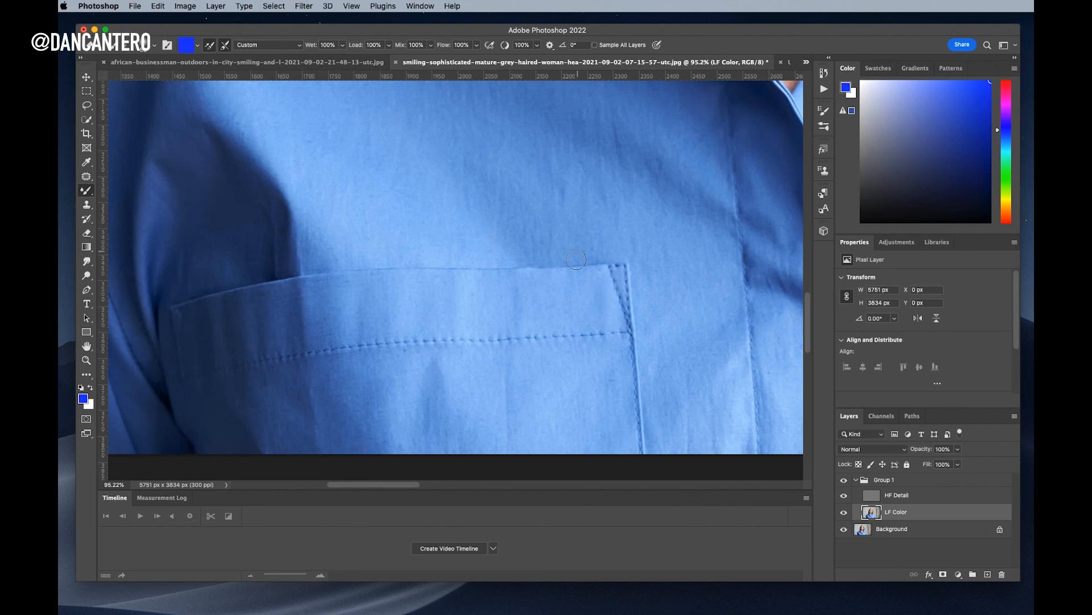
scroll(576, 259, down, 10)
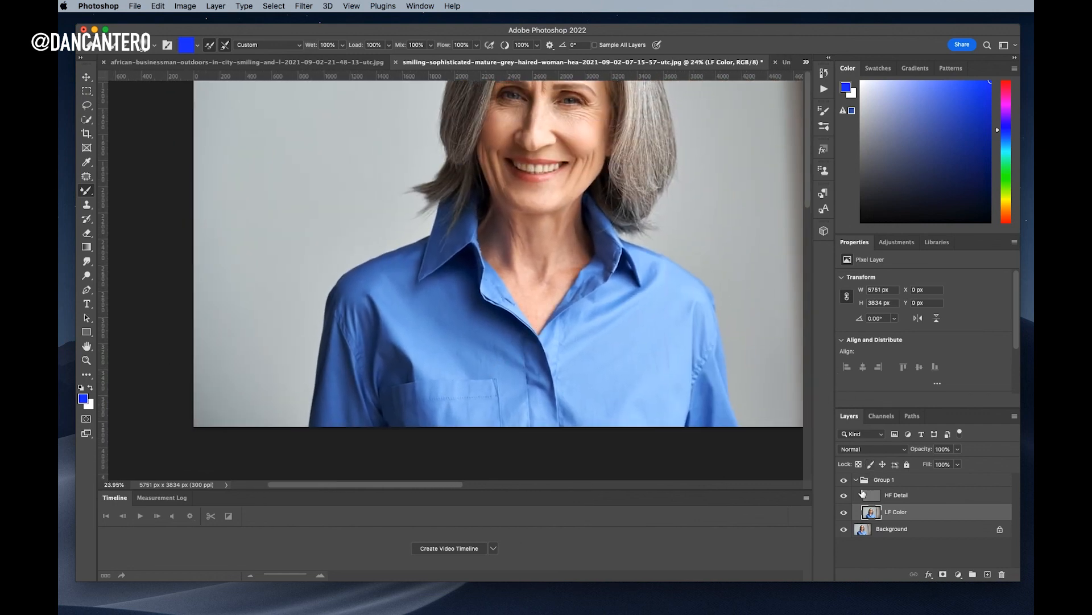
Reduce Group 1's opacity to 82%, toggling its visibility before and after to compare with the original shirt
click(844, 481)
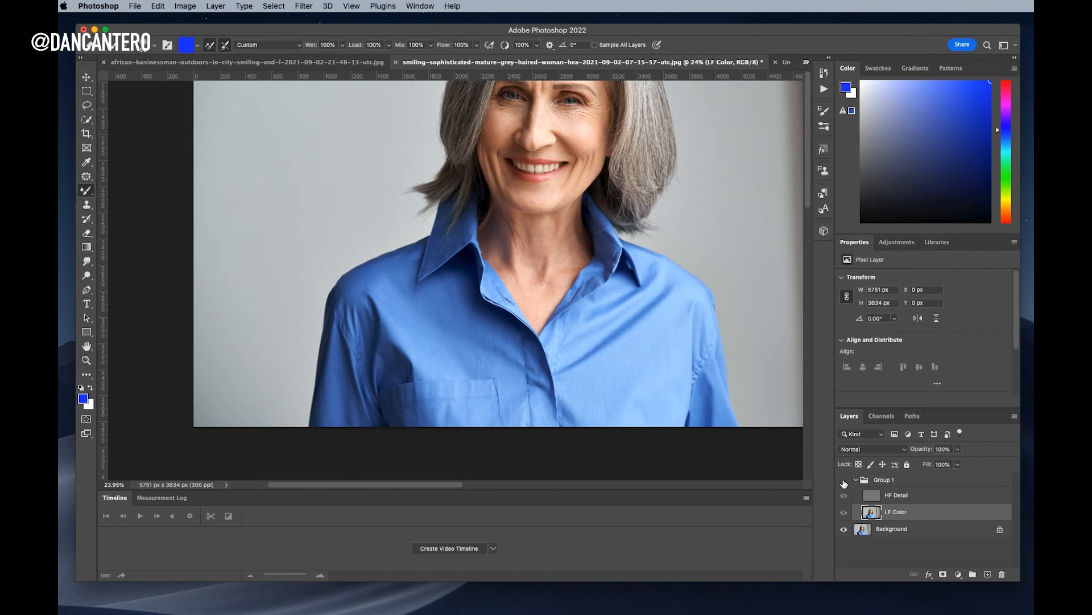
click(844, 481)
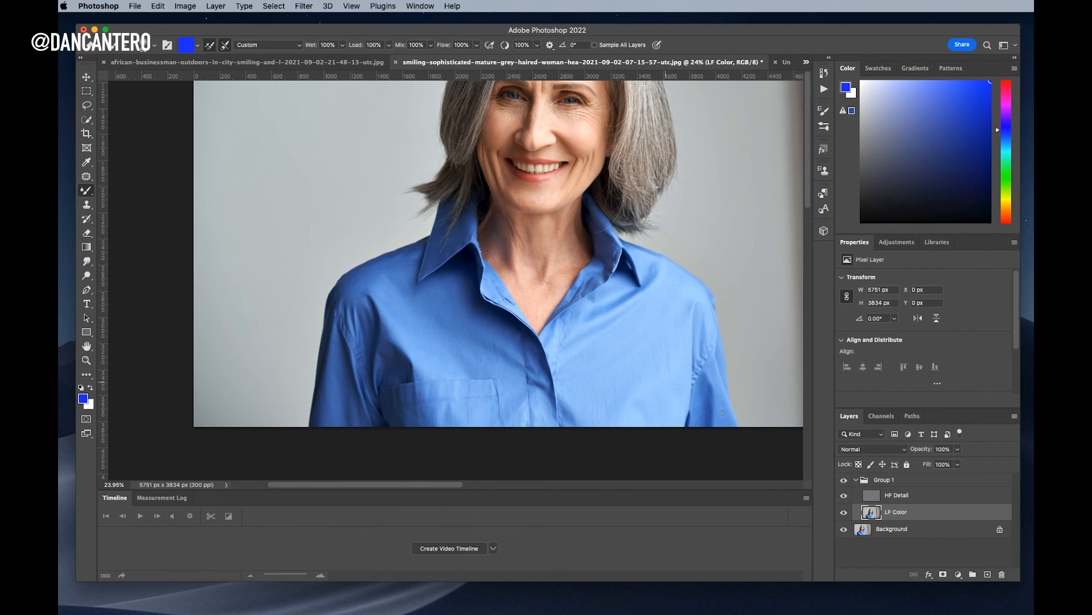
click(884, 483)
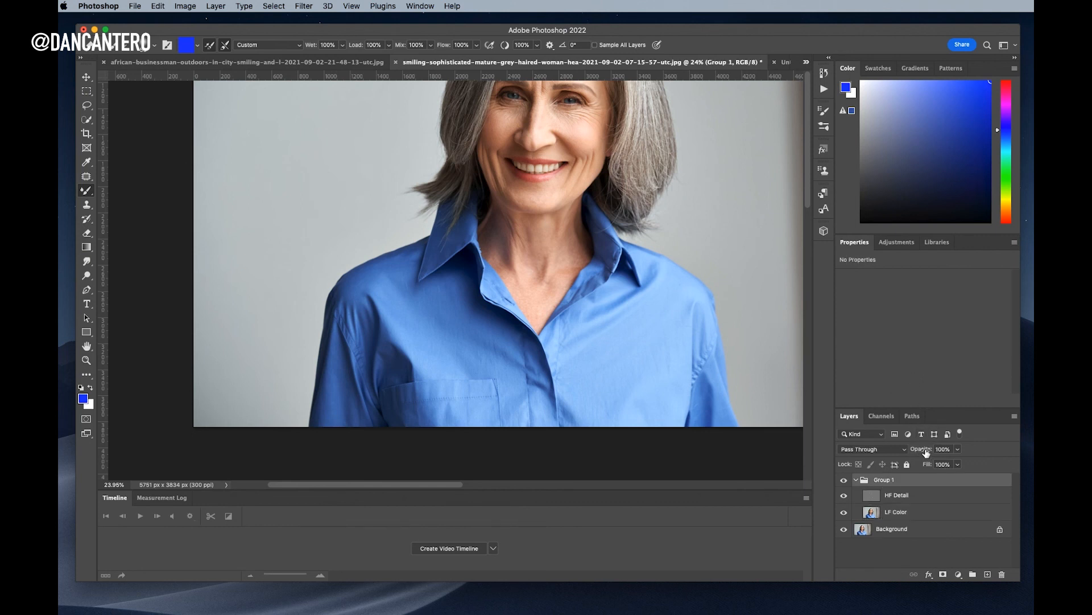
mouse_move(926, 452)
mouse_down()
mouse_move(876, 452)
mouse_move(955, 452)
mouse_move(942, 452)
mouse_up()
click(844, 481)
click(845, 481)
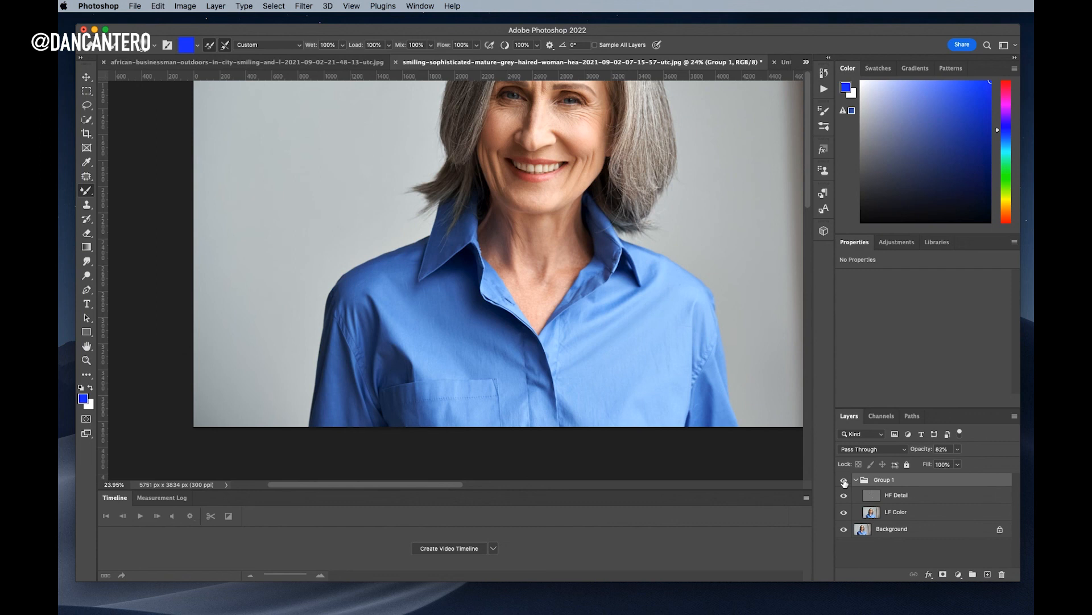